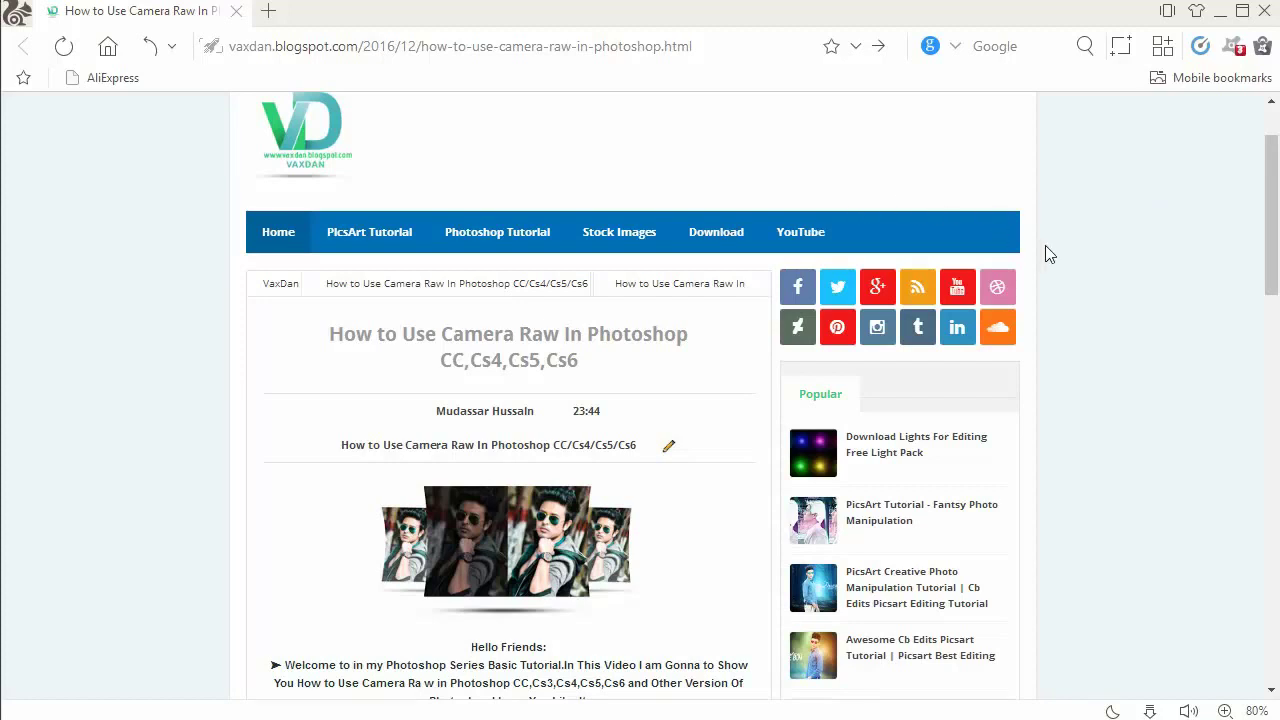
# Scroll through the vaxdan 'How to Use Camera Raw' blog post in UC Browser
pyautogui.scroll(-3, 1045, 250)
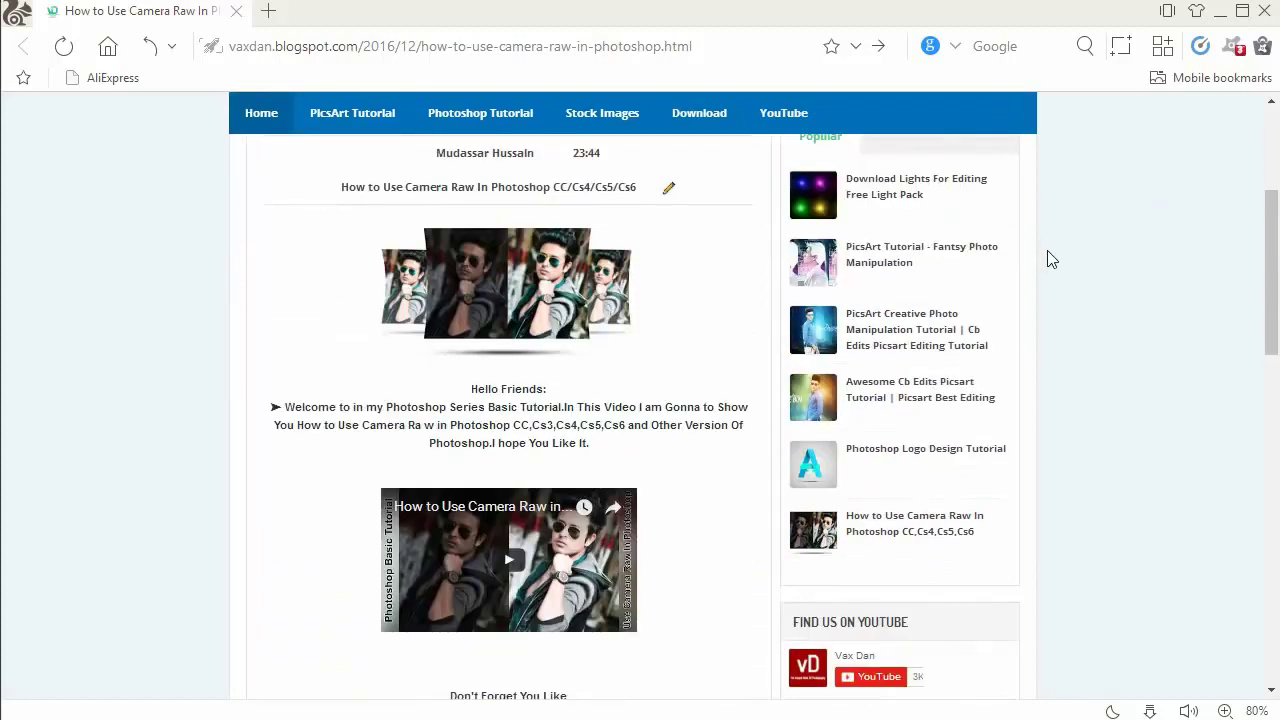
pyautogui.scroll(-2, 1050, 258)
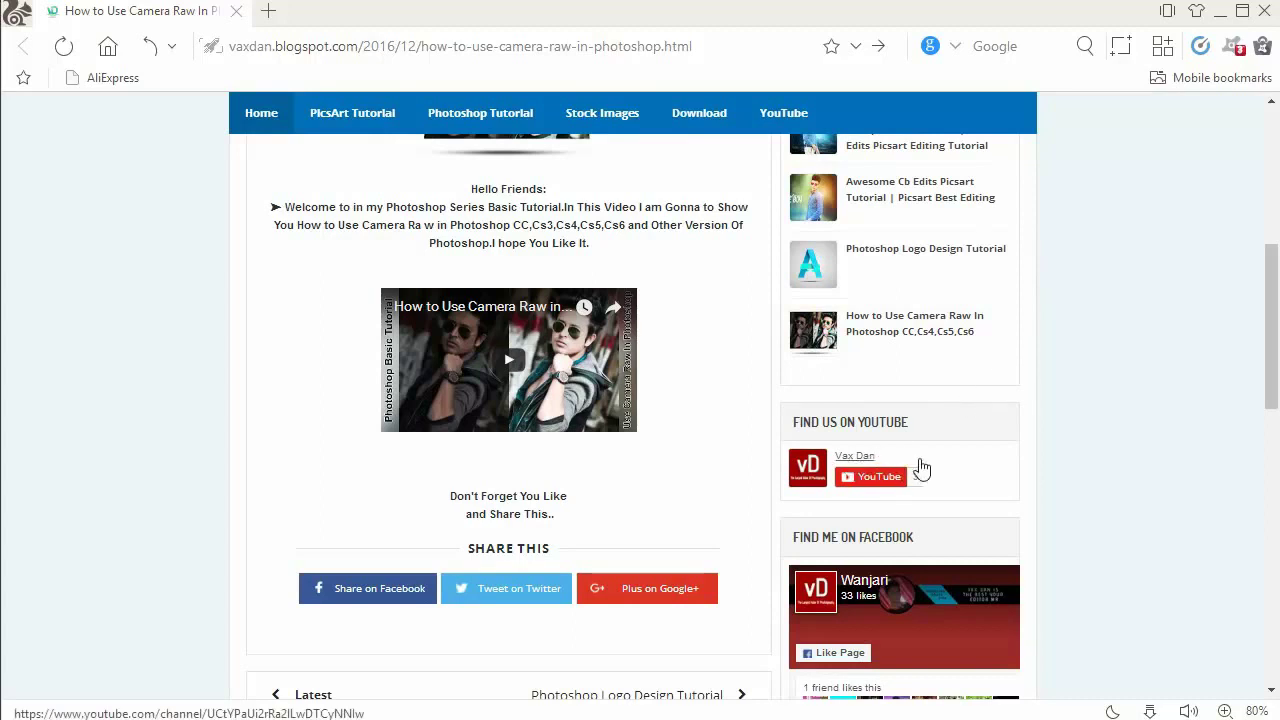
pyautogui.scroll(1, 1030, 471)
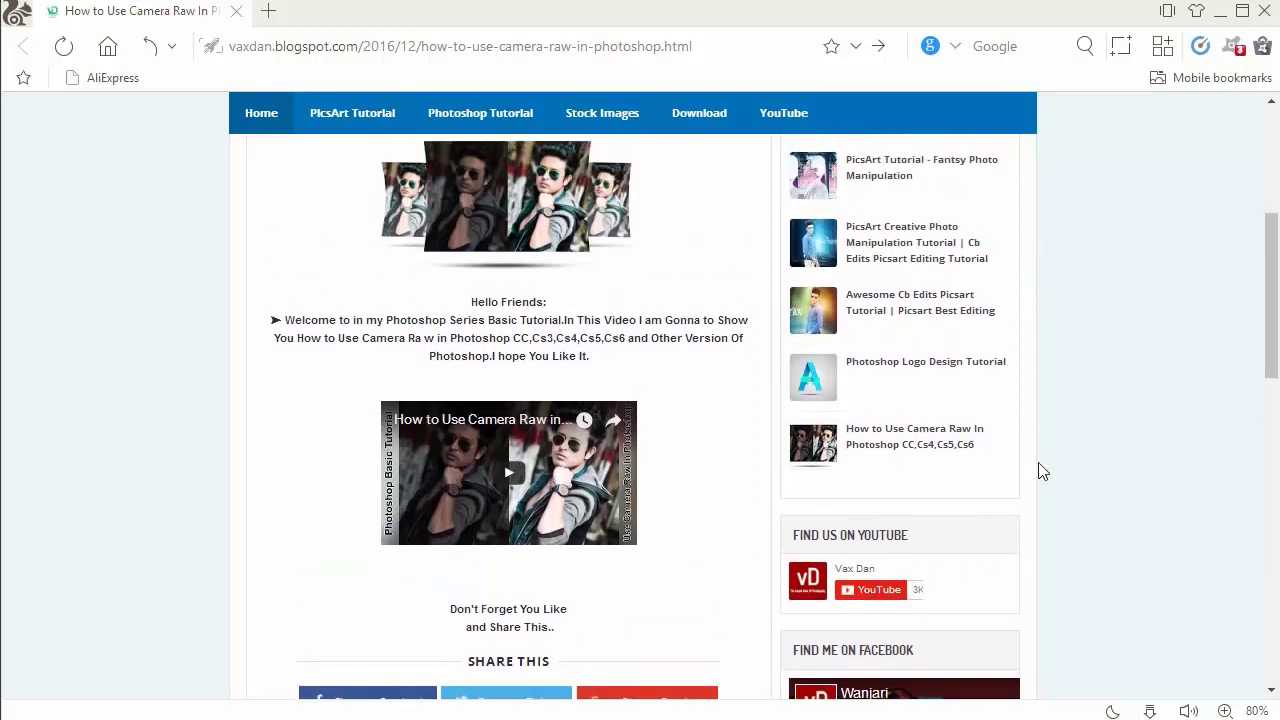
pyautogui.scroll(3, 1040, 471)
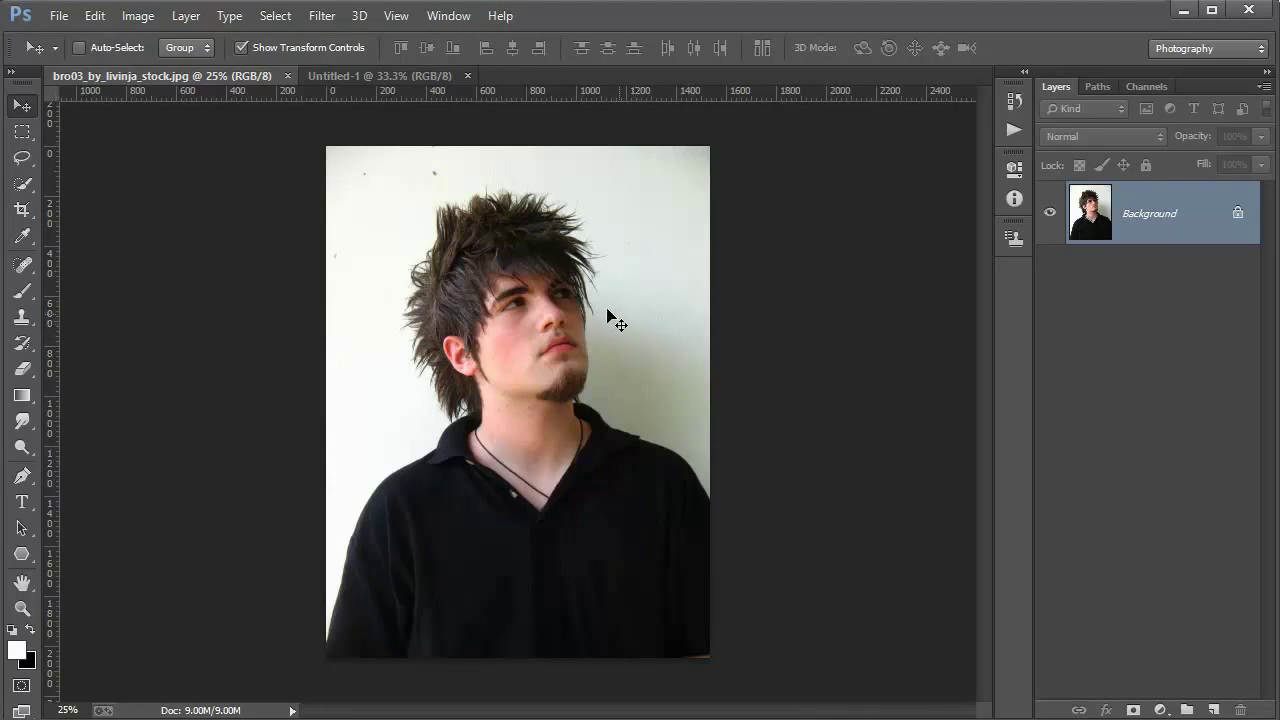
# Crop the portrait by raising its bottom edge to trim the shirt
pyautogui.scroll(1, 567, 292)
pyautogui.scroll(1, 567, 292)
pyautogui.scroll(1, 567, 292)
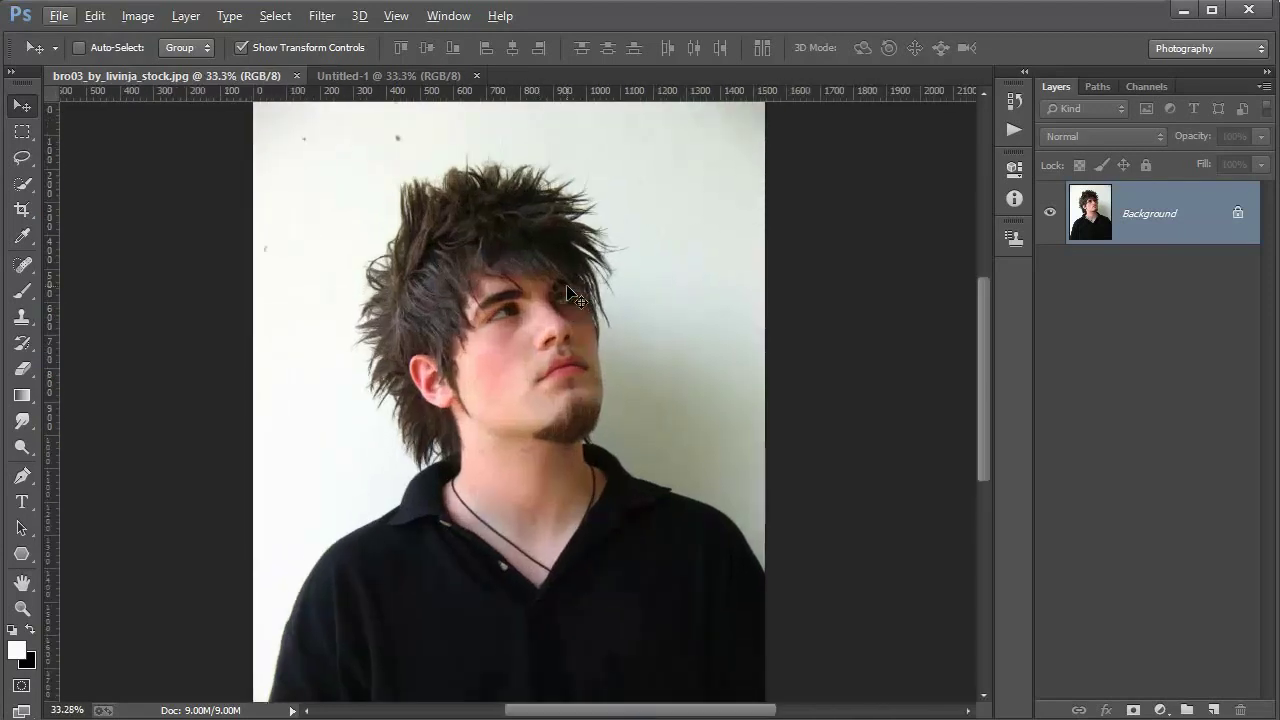
pyautogui.scroll(1, 567, 292)
pyautogui.scroll(1, 567, 292)
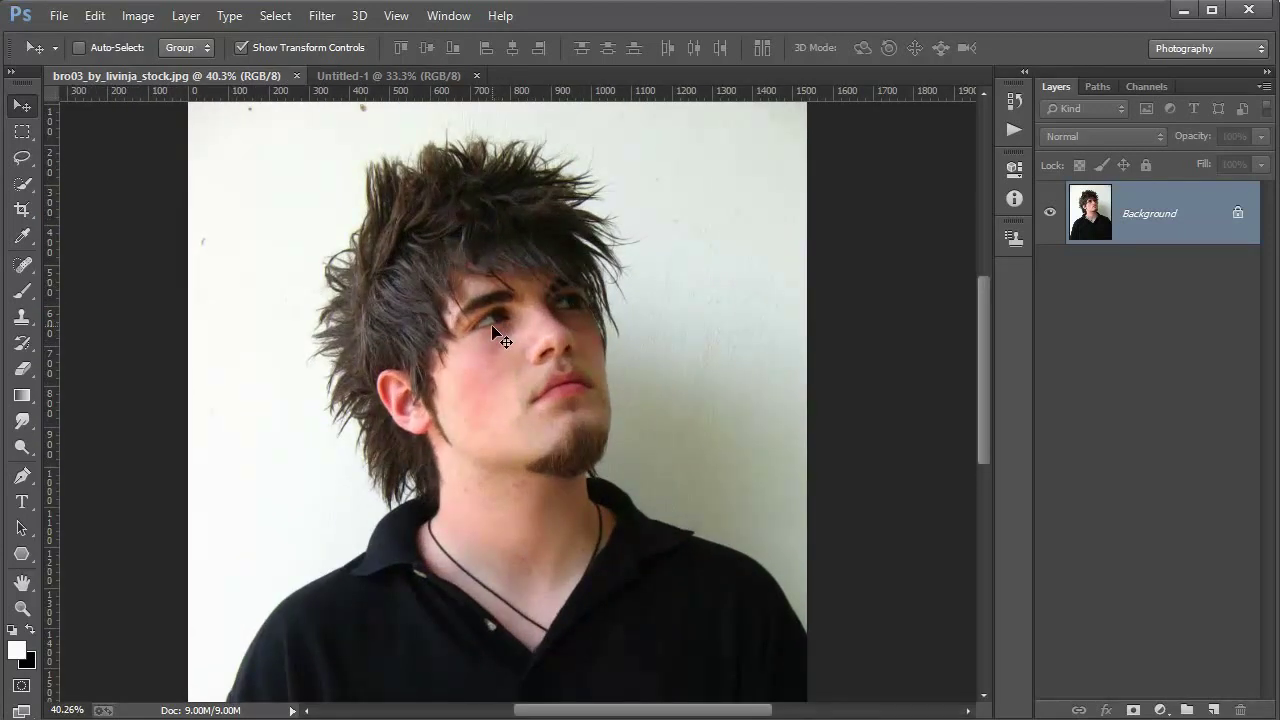
pyautogui.scroll(-1, 483, 326)
pyautogui.scroll(-1, 483, 326)
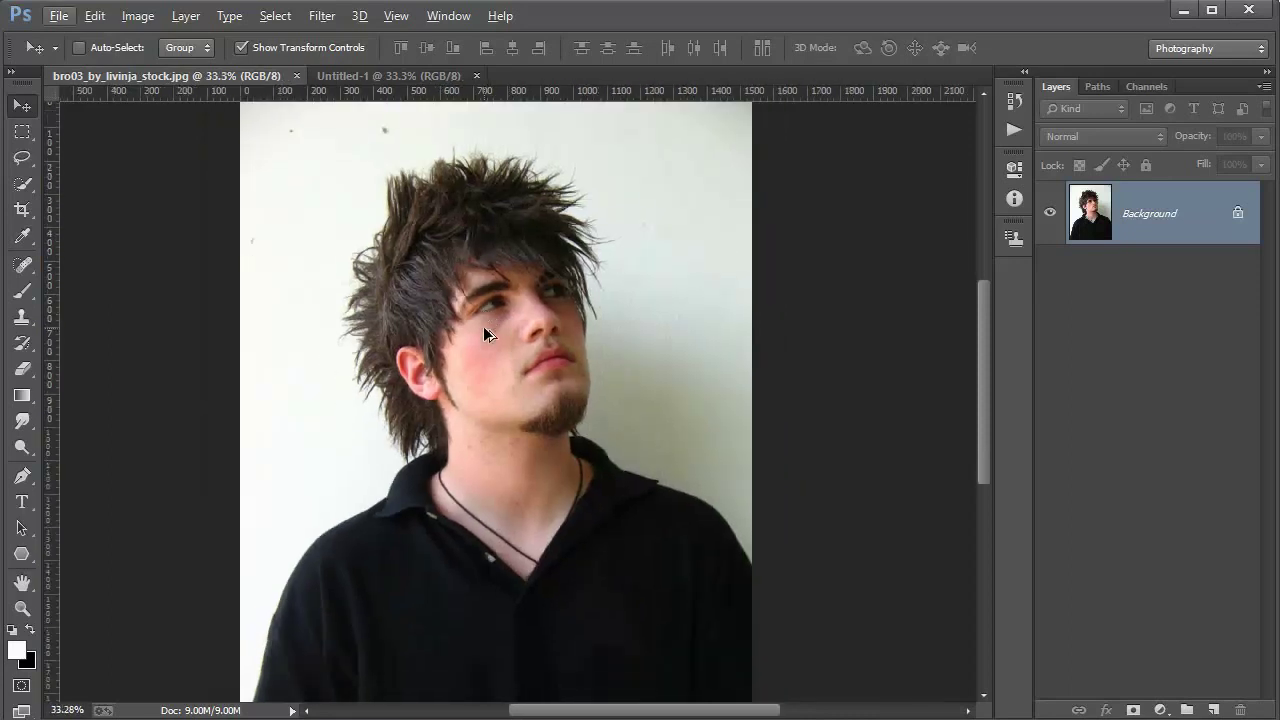
pyautogui.scroll(-1, 483, 326)
pyautogui.scroll(-1, 484, 328)
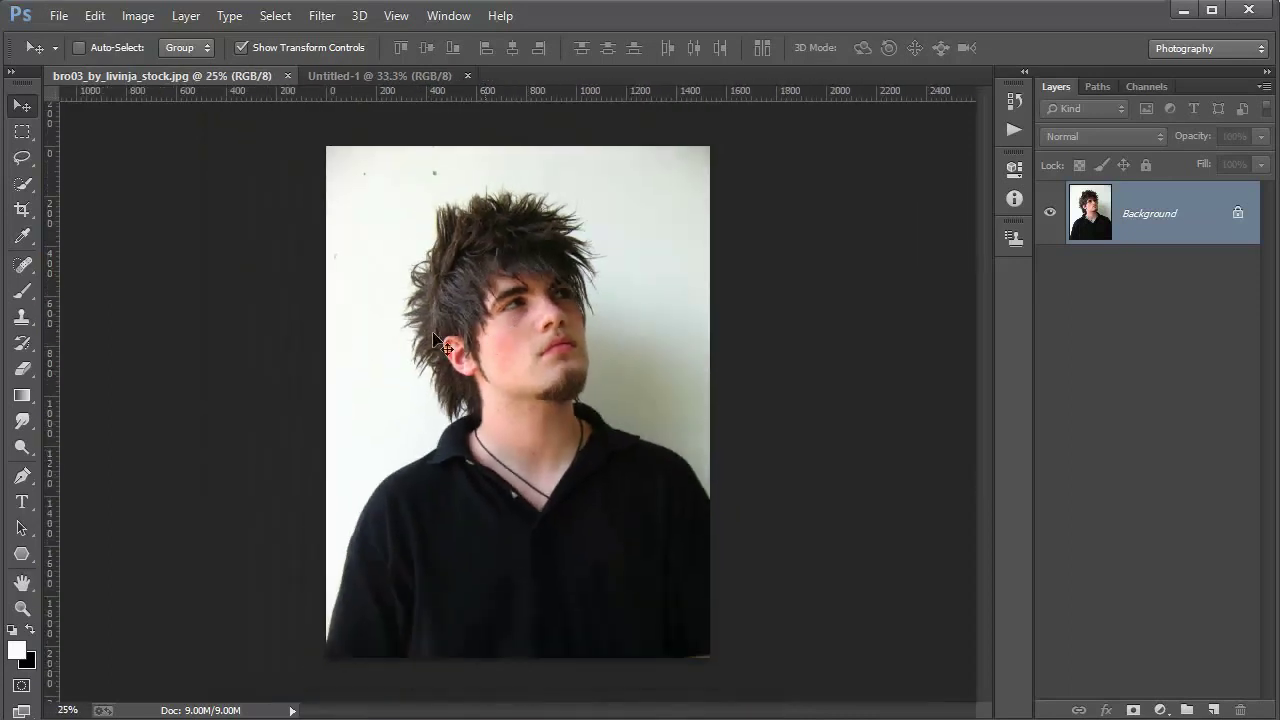
pyautogui.click(22, 210)
pyautogui.moveTo(516, 655); pyautogui.dragTo(516, 590)
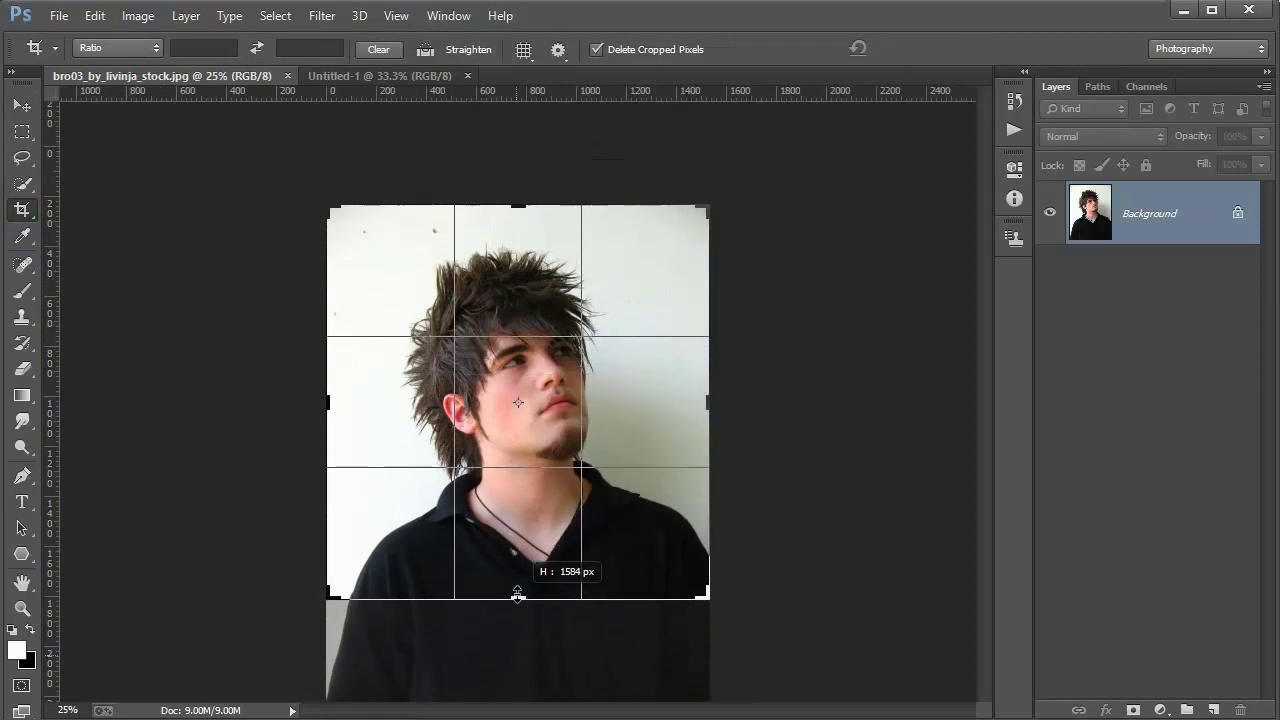
pyautogui.click(925, 48)
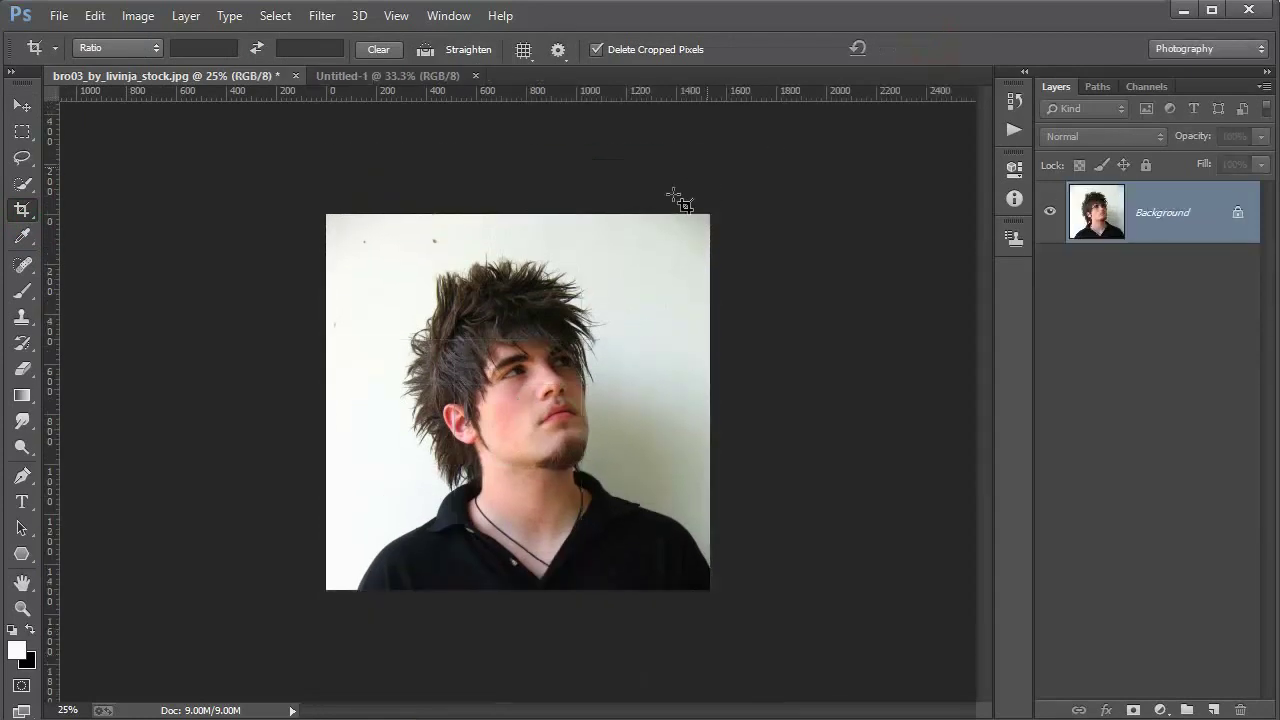
# Unlock the Background into Layer 0 and zoom in on the left shoulder and neck
pyautogui.click(22, 105)
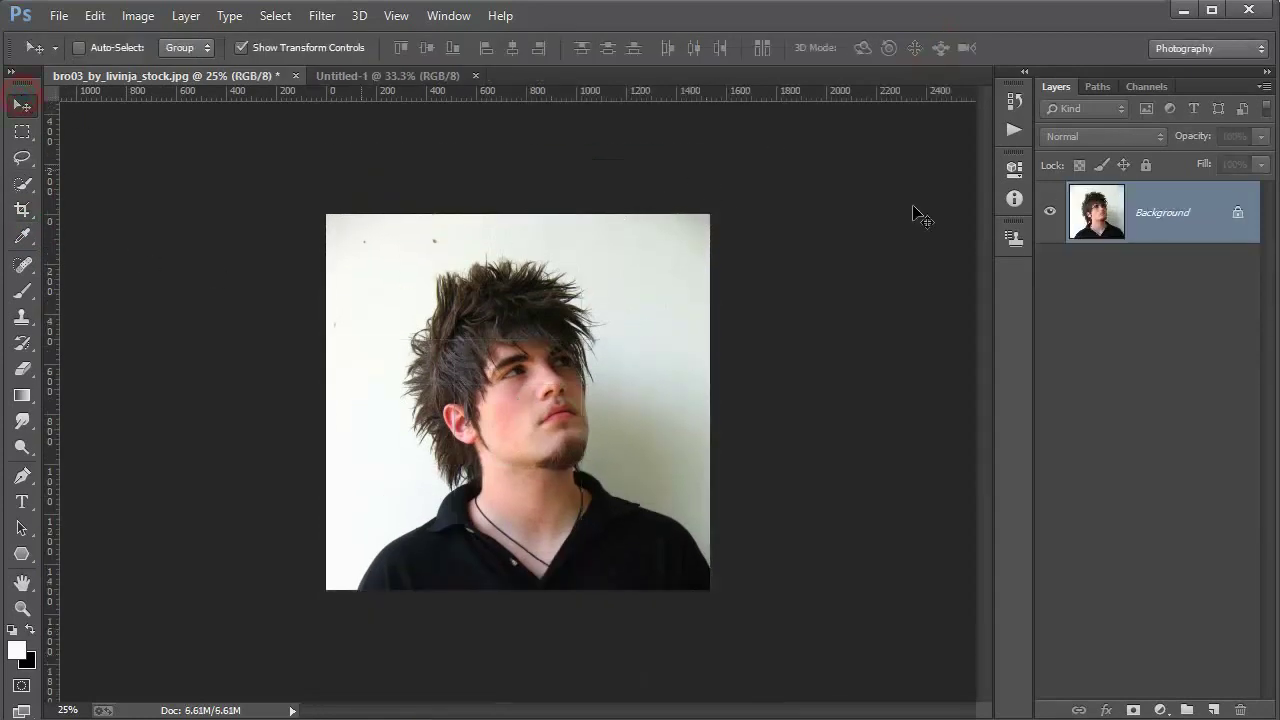
pyautogui.click(1238, 215)
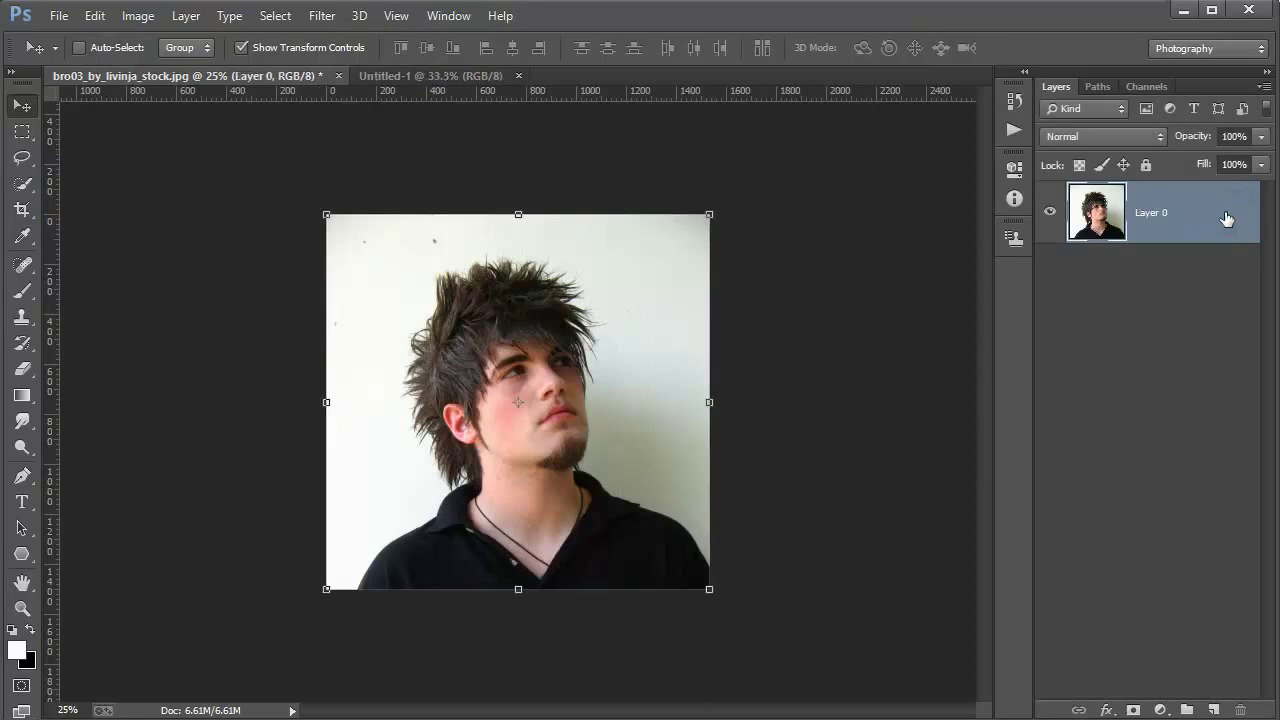
pyautogui.scroll(3, 491, 443)
pyautogui.moveTo(493, 499); pyautogui.dragTo(549, 346)
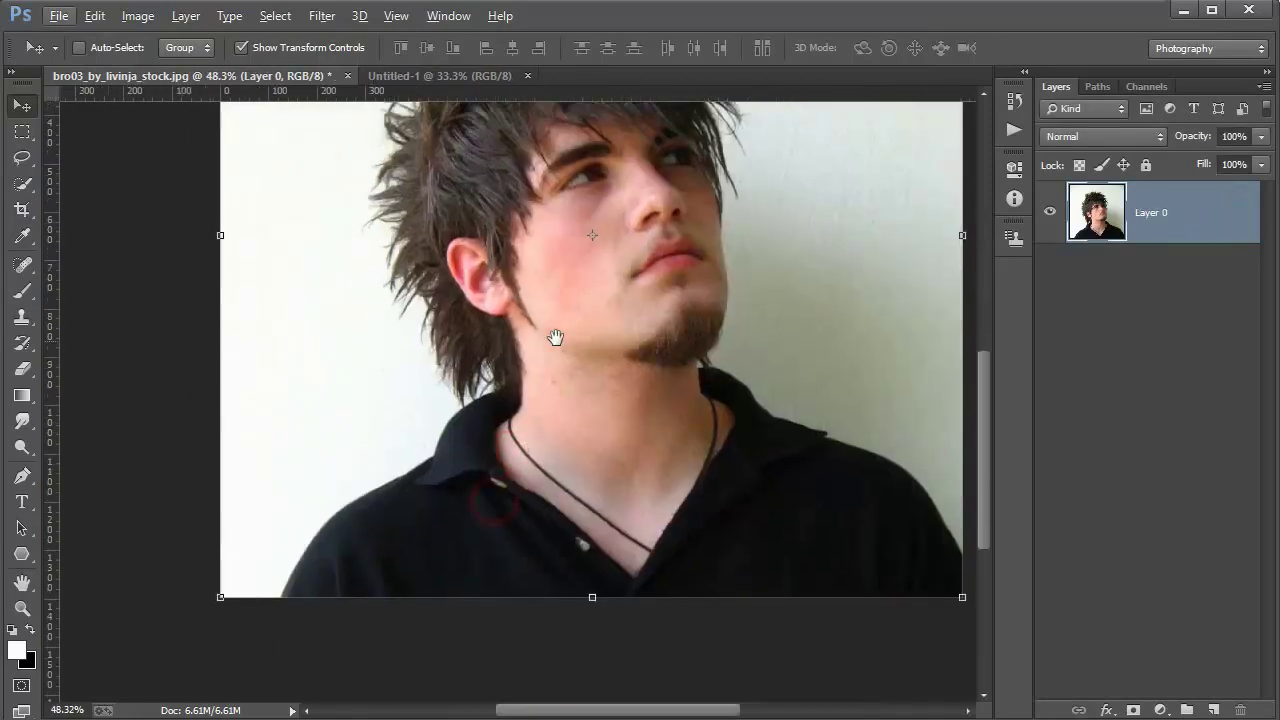
pyautogui.scroll(1, 337, 519)
pyautogui.click(22, 476)
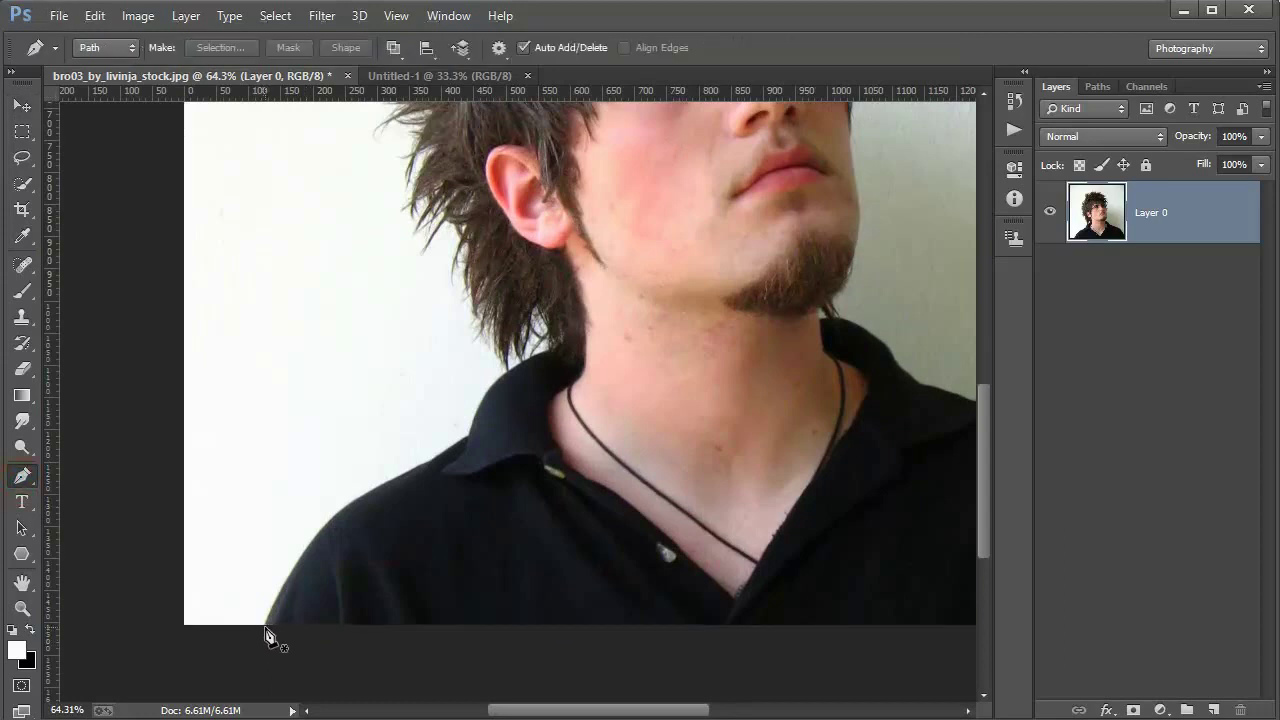
# Trace pen anchors from the bottom edge up the left shoulder, collar and neck
pyautogui.click(265, 627)
pyautogui.moveTo(387, 484); pyautogui.dragTo(472, 443)
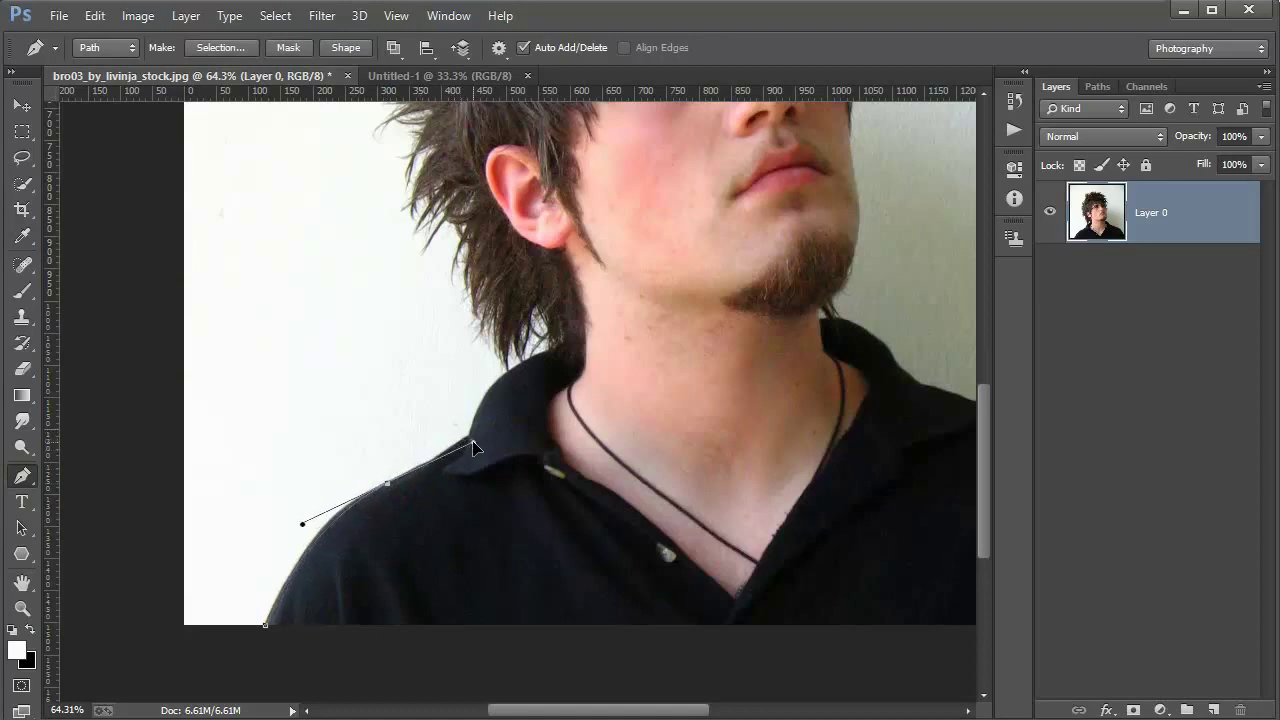
pyautogui.keyDown('alt'); pyautogui.click(388, 485); pyautogui.keyUp('alt')
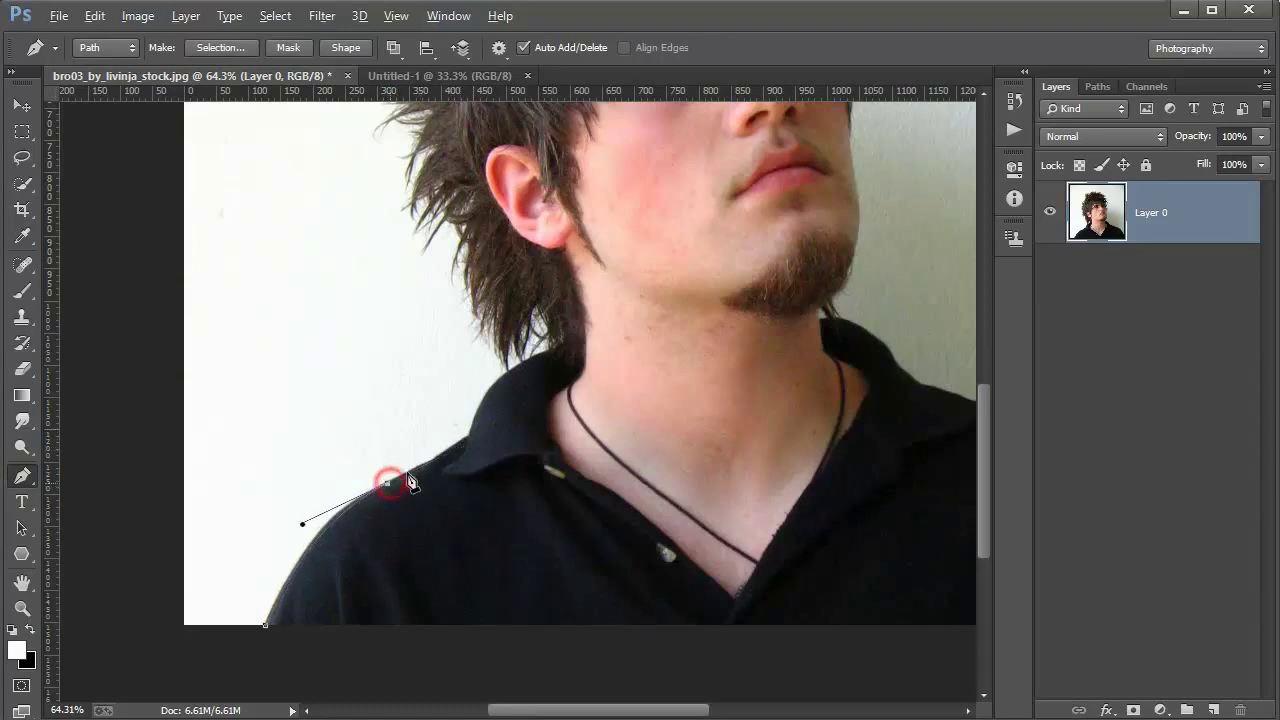
pyautogui.click(471, 441)
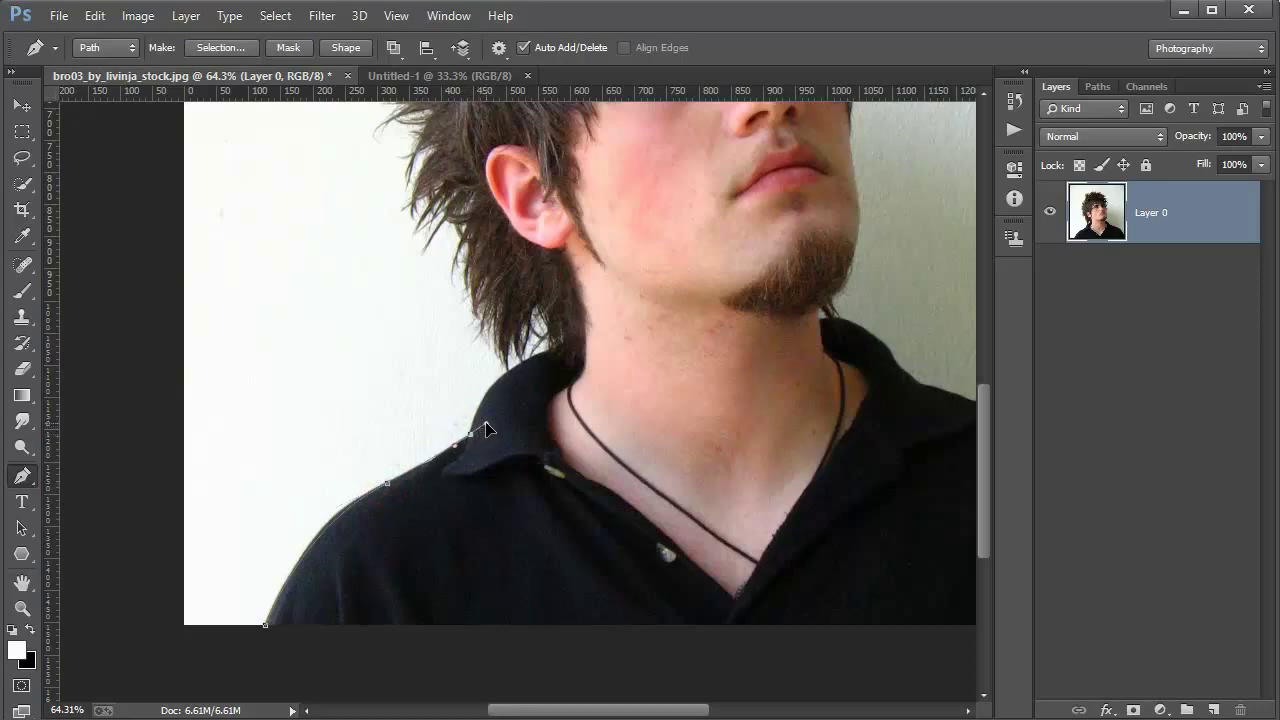
pyautogui.keyDown('alt'); pyautogui.click(471, 434); pyautogui.keyUp('alt')
pyautogui.moveTo(548, 350); pyautogui.dragTo(622, 331)
pyautogui.keyDown('alt'); pyautogui.click(549, 351); pyautogui.keyUp('alt')
pyautogui.moveTo(536, 306); pyautogui.dragTo(521, 303)
pyautogui.keyDown('alt'); pyautogui.click(537, 307); pyautogui.keyUp('alt')
pyautogui.click(509, 366)
pyautogui.click(510, 366)
pyautogui.click(505, 390)
pyautogui.hotkey('ctrl', 'z')
# Continue the path up the hair's left edge and spikes toward the top of the head
pyautogui.moveTo(470, 237); pyautogui.dragTo(480, 178)
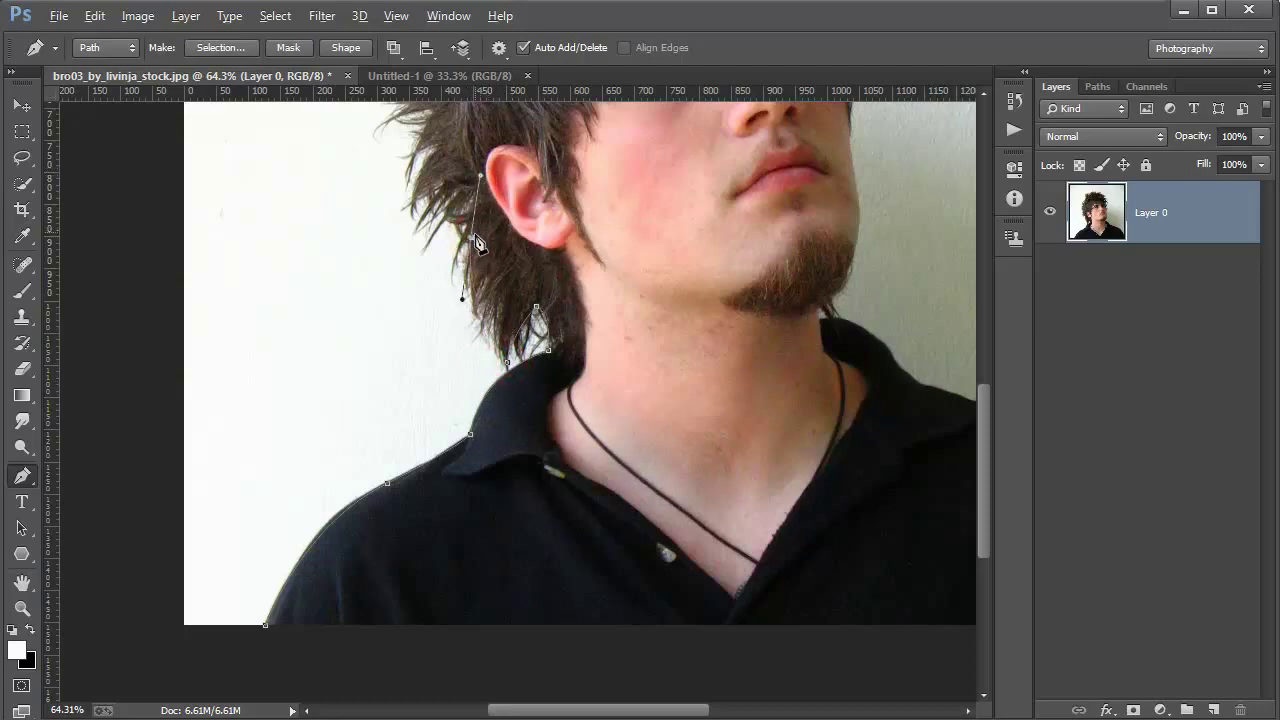
pyautogui.moveTo(476, 243)
pyautogui.mouseDown()
pyautogui.moveTo(446, 535)
pyautogui.moveTo(384, 516)
pyautogui.mouseUp()
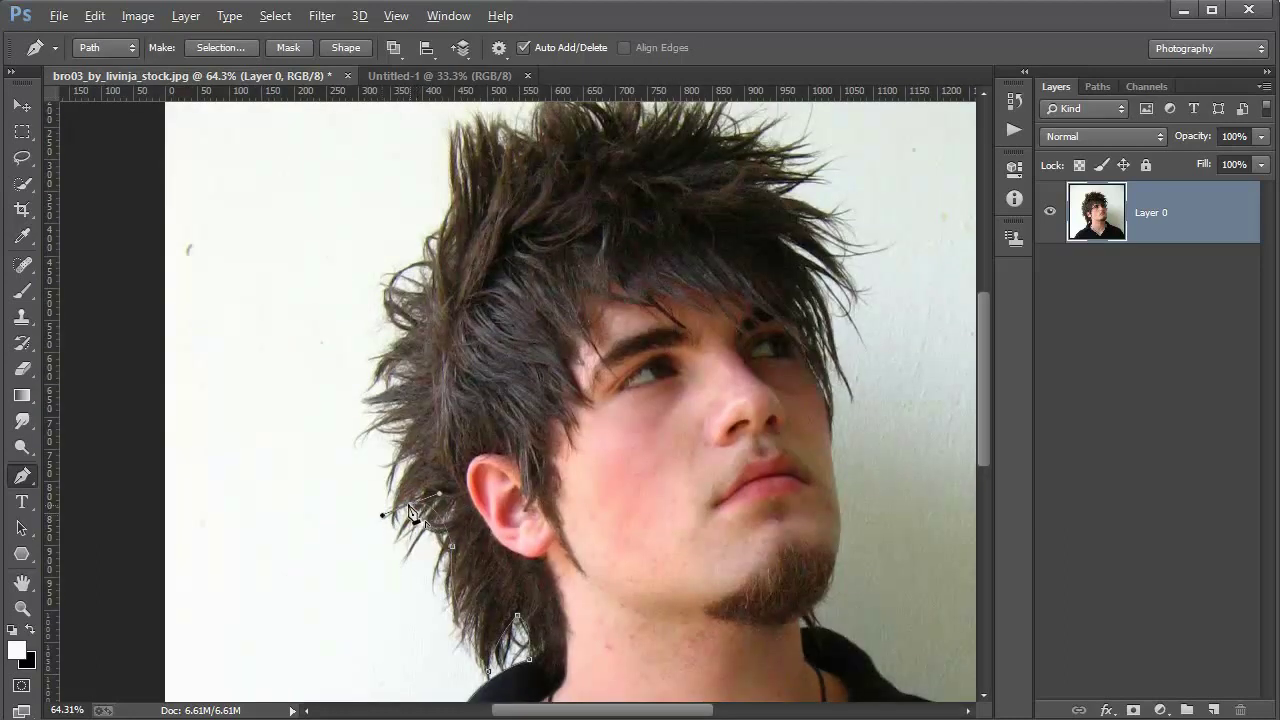
pyautogui.keyDown('alt'); pyautogui.click(410, 505); pyautogui.keyUp('alt')
pyautogui.moveTo(414, 467); pyautogui.dragTo(459, 402)
pyautogui.keyDown('alt'); pyautogui.click(414, 464); pyautogui.keyUp('alt')
pyautogui.click(374, 419)
pyautogui.click(375, 383)
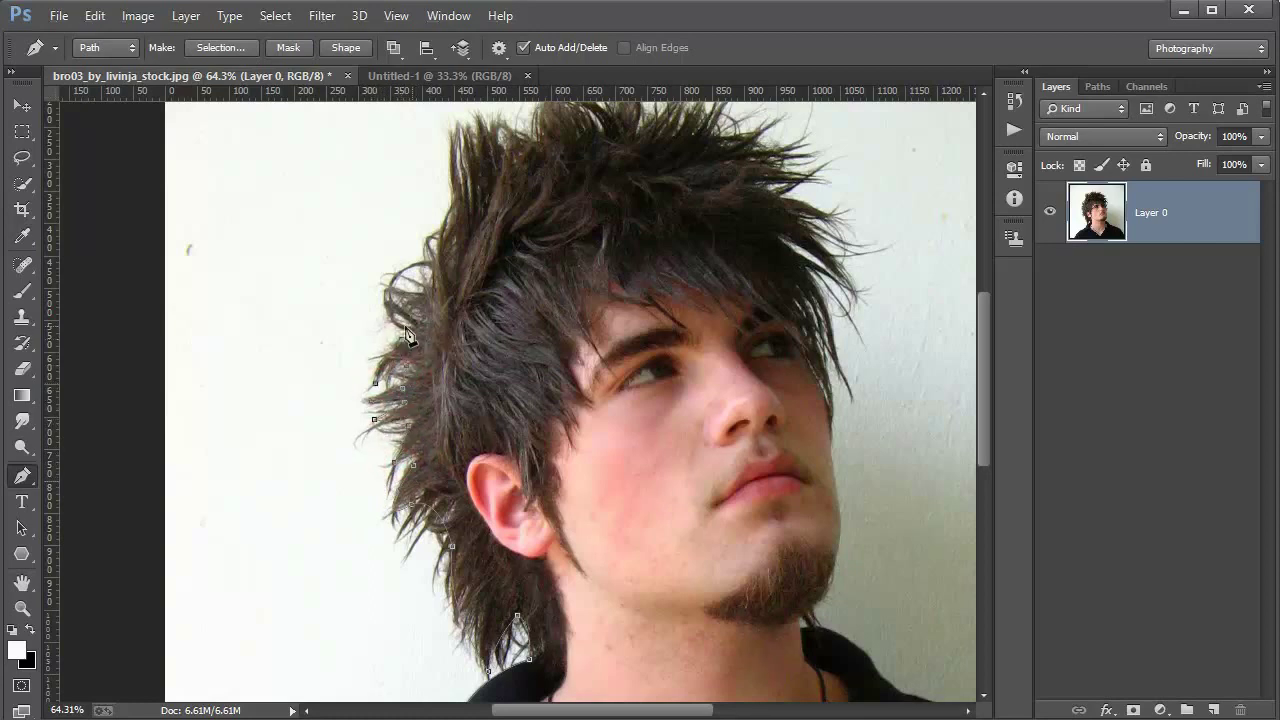
pyautogui.click(398, 286)
pyautogui.moveTo(427, 241); pyautogui.dragTo(433, 257)
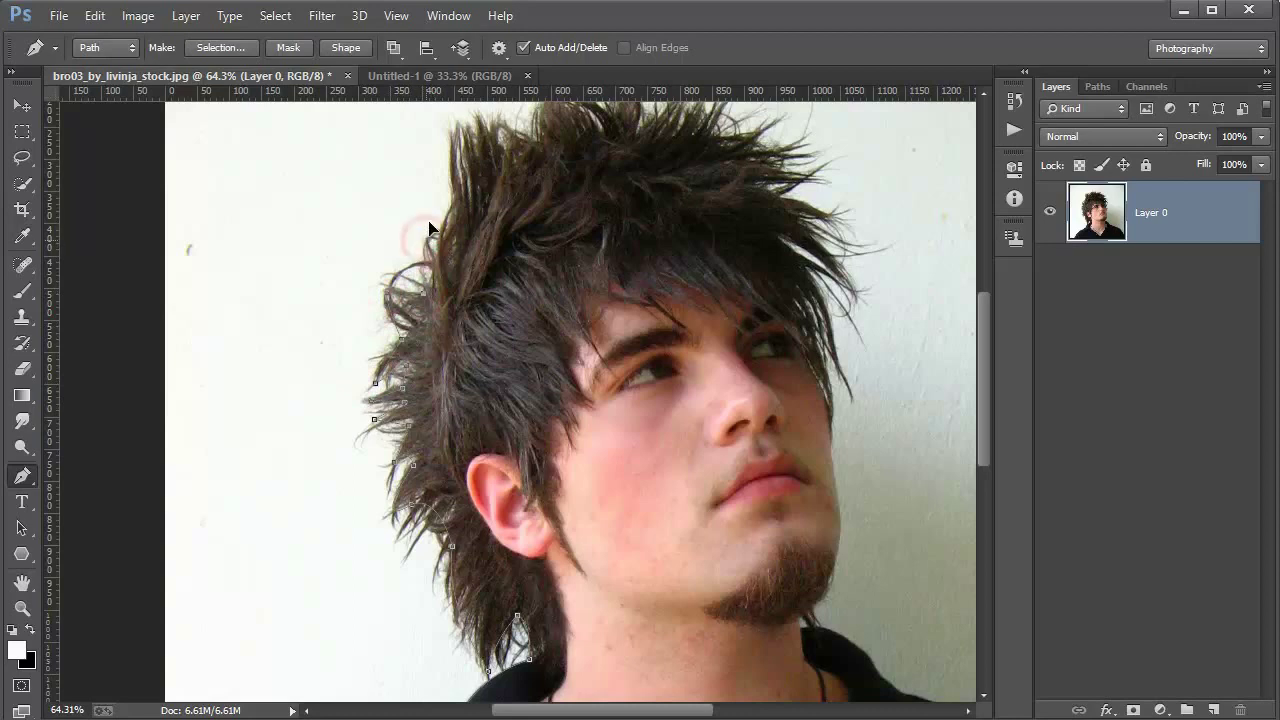
pyautogui.moveTo(453, 206); pyautogui.dragTo(456, 212)
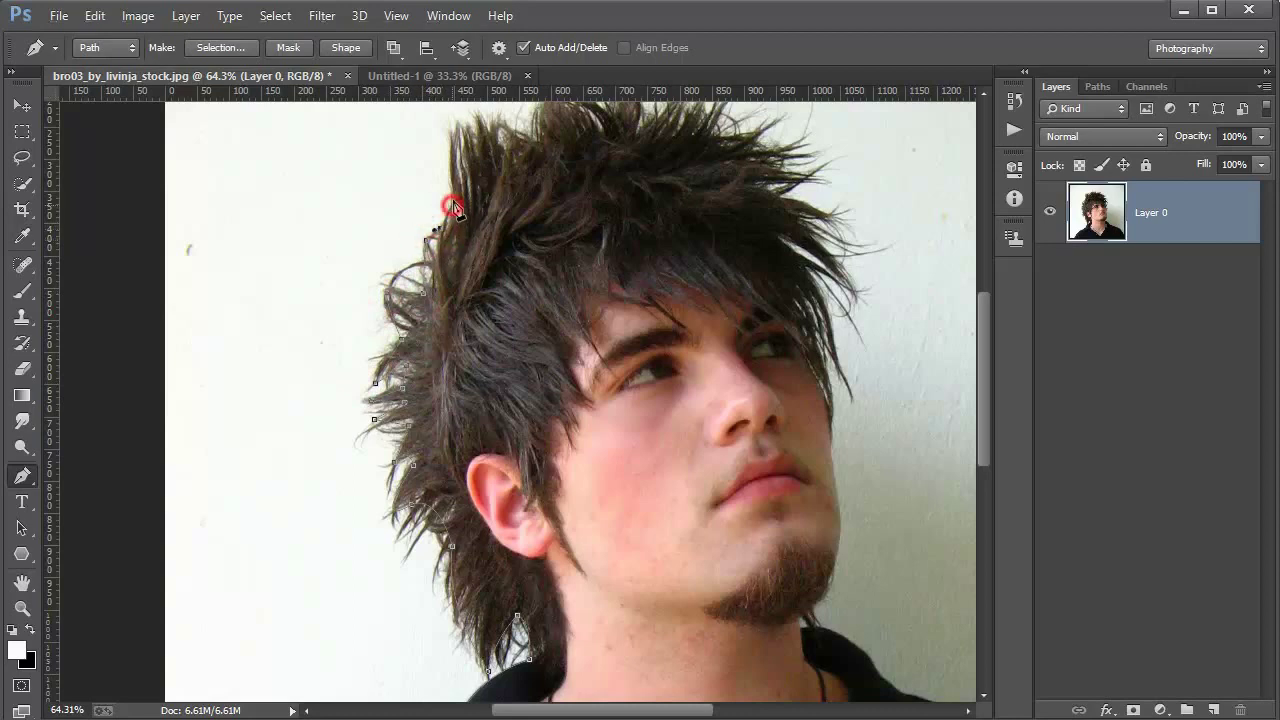
pyautogui.moveTo(452, 134)
pyautogui.mouseDown()
pyautogui.moveTo(458, 125)
pyautogui.moveTo(363, 365)
pyautogui.mouseUp()
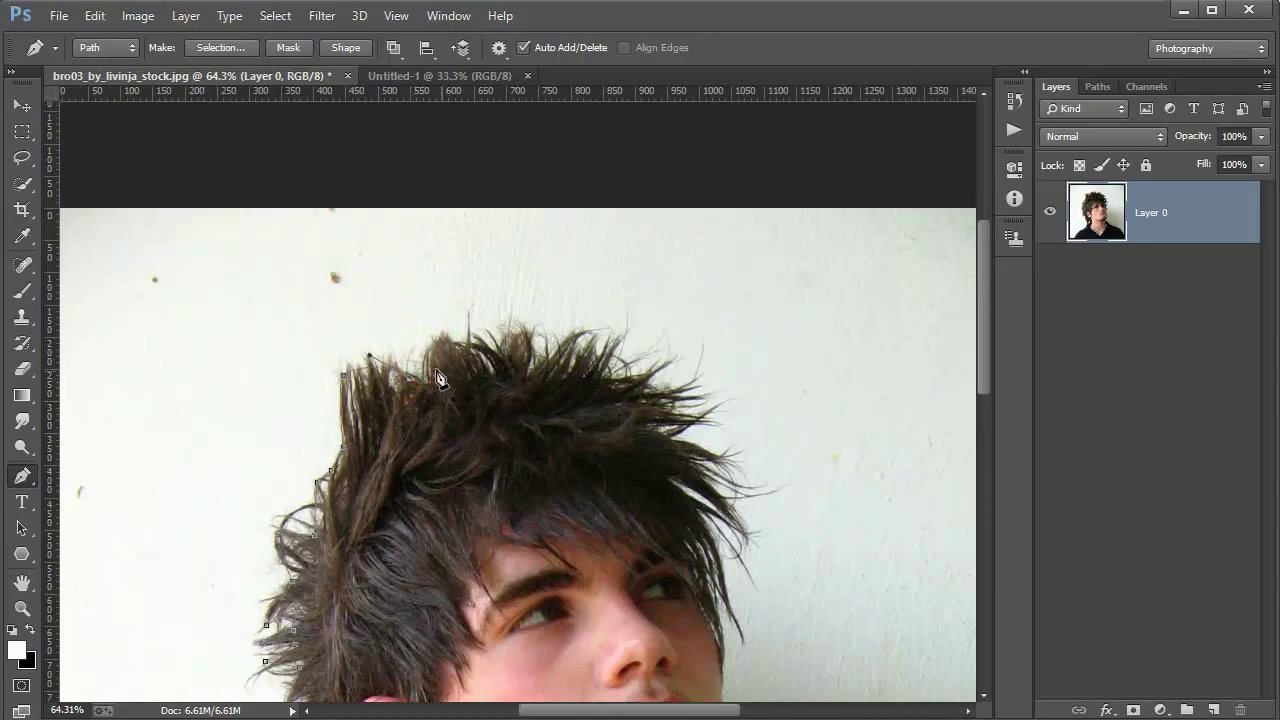
# Place curved anchors across the top of the hair and down its right edge
pyautogui.moveTo(478, 360); pyautogui.dragTo(519, 412)
pyautogui.click(527, 349)
pyautogui.moveTo(540, 372)
pyautogui.mouseDown()
pyautogui.moveTo(555, 357)
pyautogui.moveTo(566, 414)
pyautogui.mouseUp()
pyautogui.moveTo(597, 373); pyautogui.dragTo(563, 422)
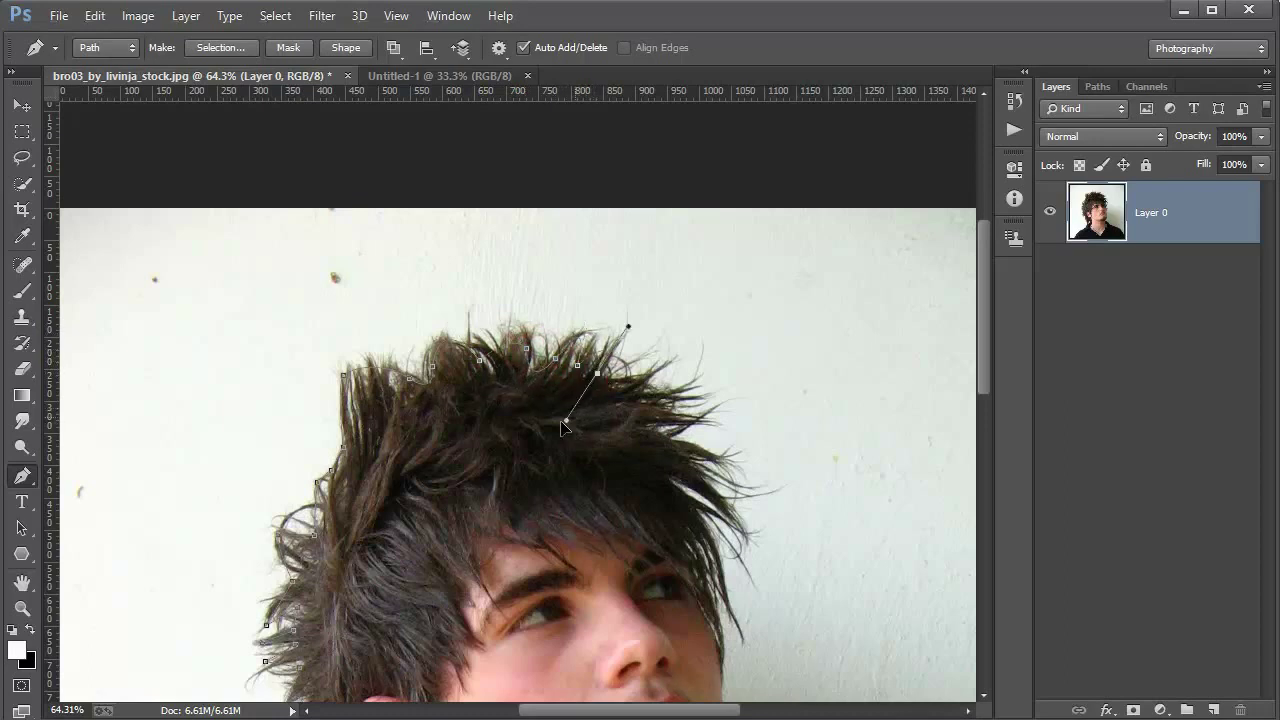
pyautogui.moveTo(643, 381); pyautogui.dragTo(716, 466)
pyautogui.click(689, 465)
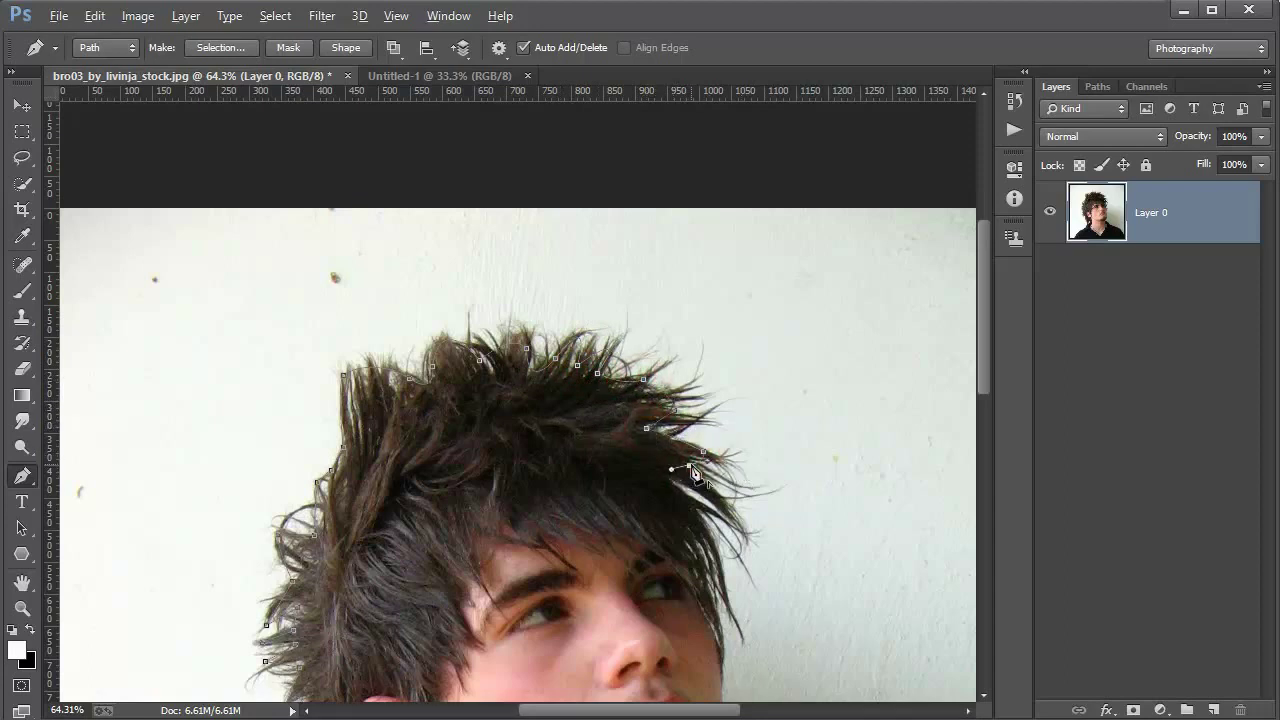
pyautogui.moveTo(673, 477)
pyautogui.mouseDown()
pyautogui.moveTo(723, 580)
pyautogui.moveTo(722, 672)
pyautogui.moveTo(631, 418)
pyautogui.mouseUp()
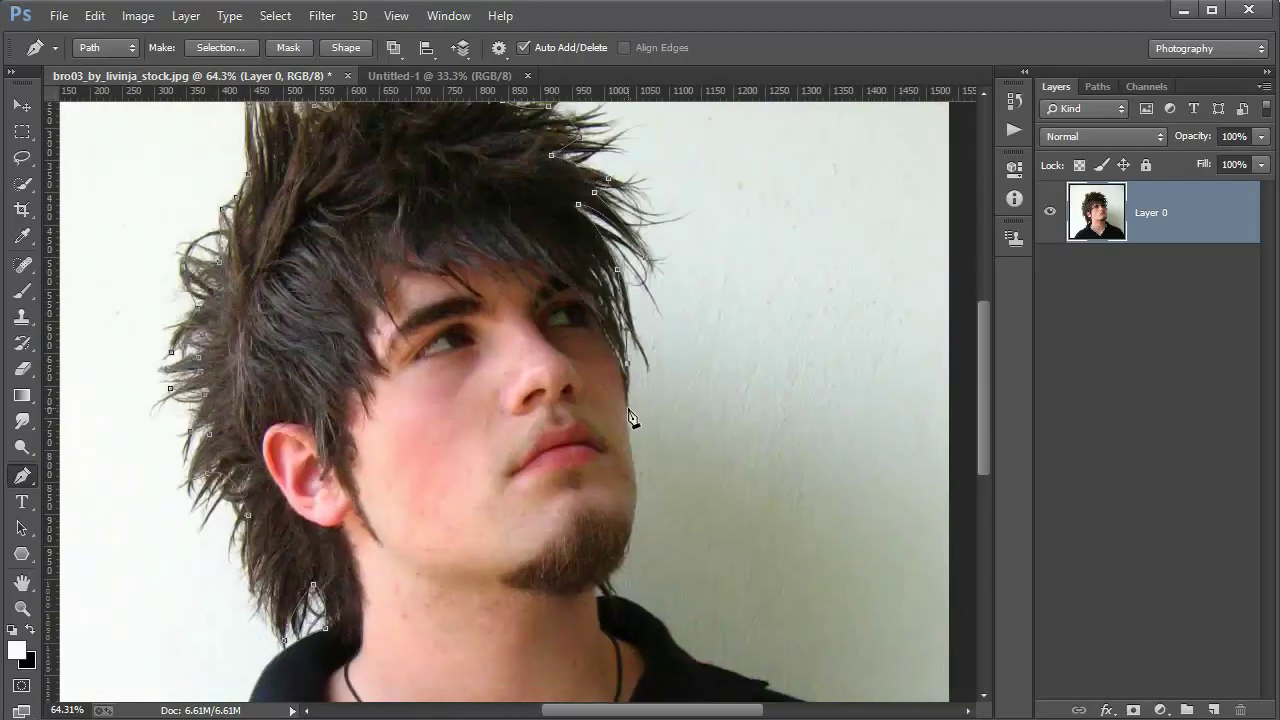
# Run the path down the jaw, neck and right shoulder, closing it at the bottom-left start
pyautogui.click(629, 422)
pyautogui.click(633, 453)
pyautogui.moveTo(612, 580)
pyautogui.mouseDown()
pyautogui.moveTo(600, 588)
pyautogui.moveTo(614, 595)
pyautogui.mouseUp()
pyautogui.moveTo(651, 609); pyautogui.dragTo(524, 413)
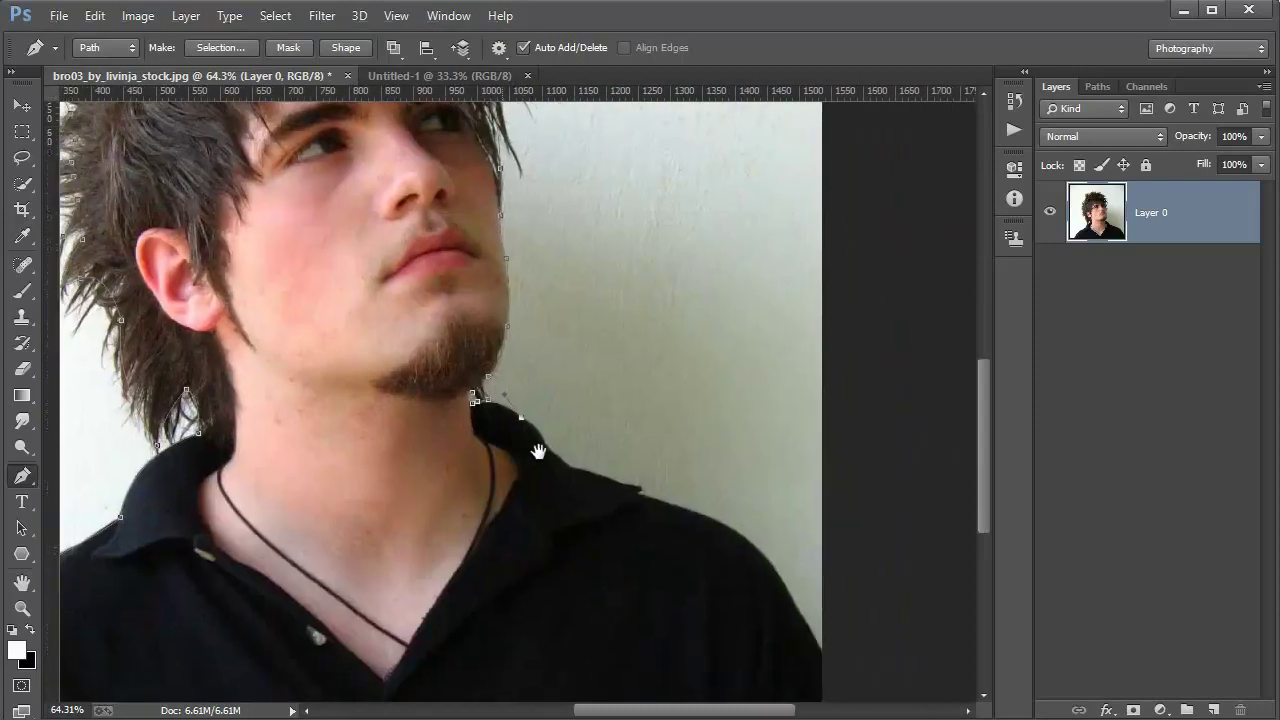
pyautogui.click(565, 462)
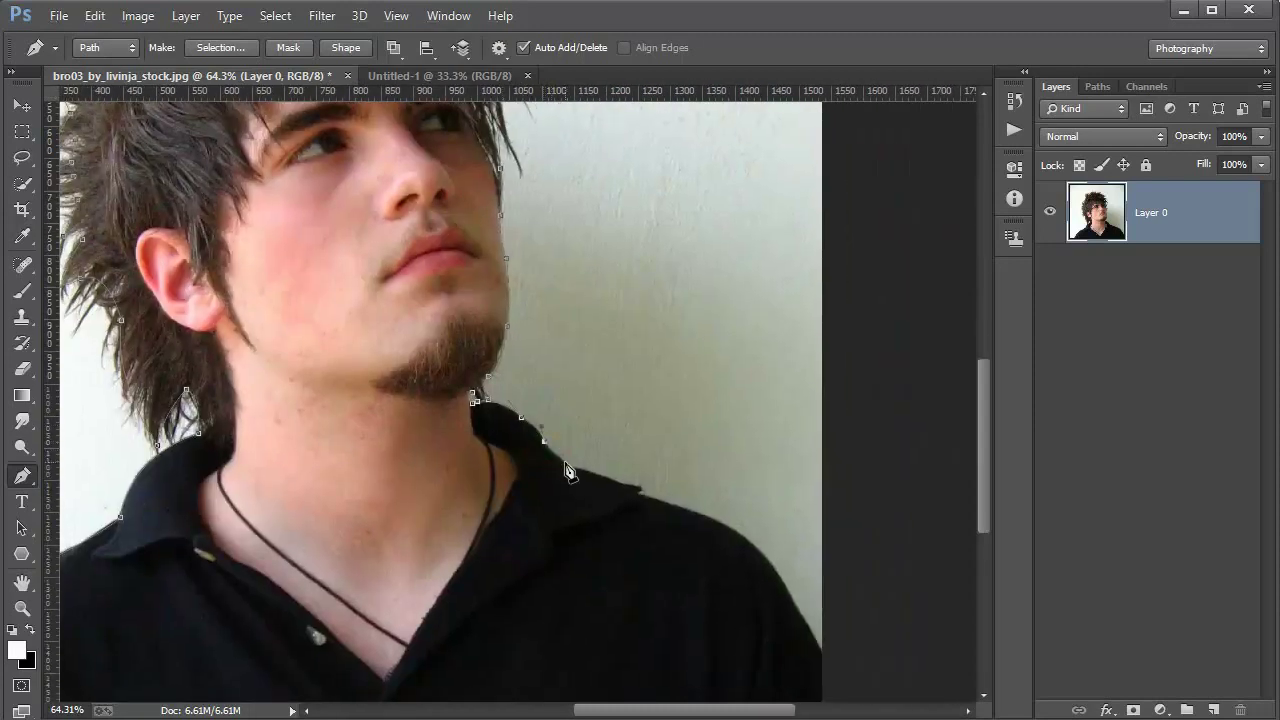
pyautogui.click(608, 478)
pyautogui.click(637, 492)
pyautogui.click(696, 514)
pyautogui.moveTo(801, 617); pyautogui.dragTo(838, 680)
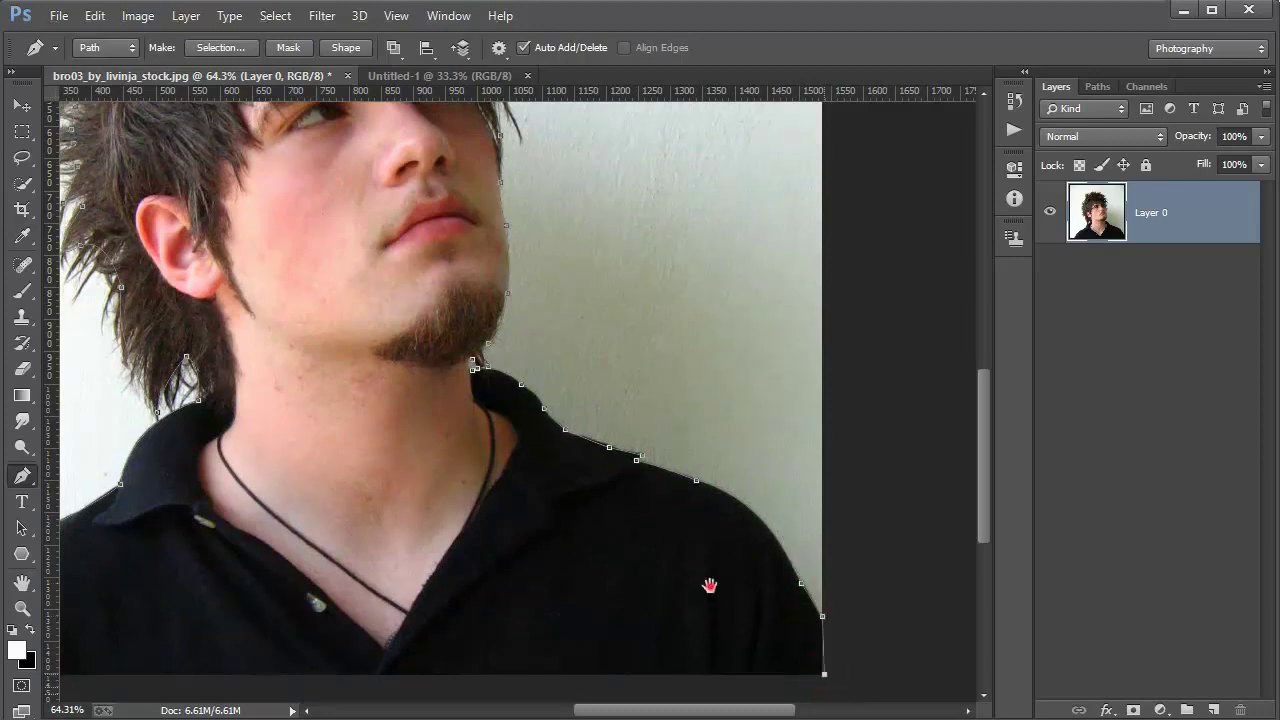
pyautogui.hscroll(-5, 709, 585)
pyautogui.click(224, 656)
# Turn the closed path into a selection and mask Layer 0 with it
pyautogui.scroll(-4, 228, 658)
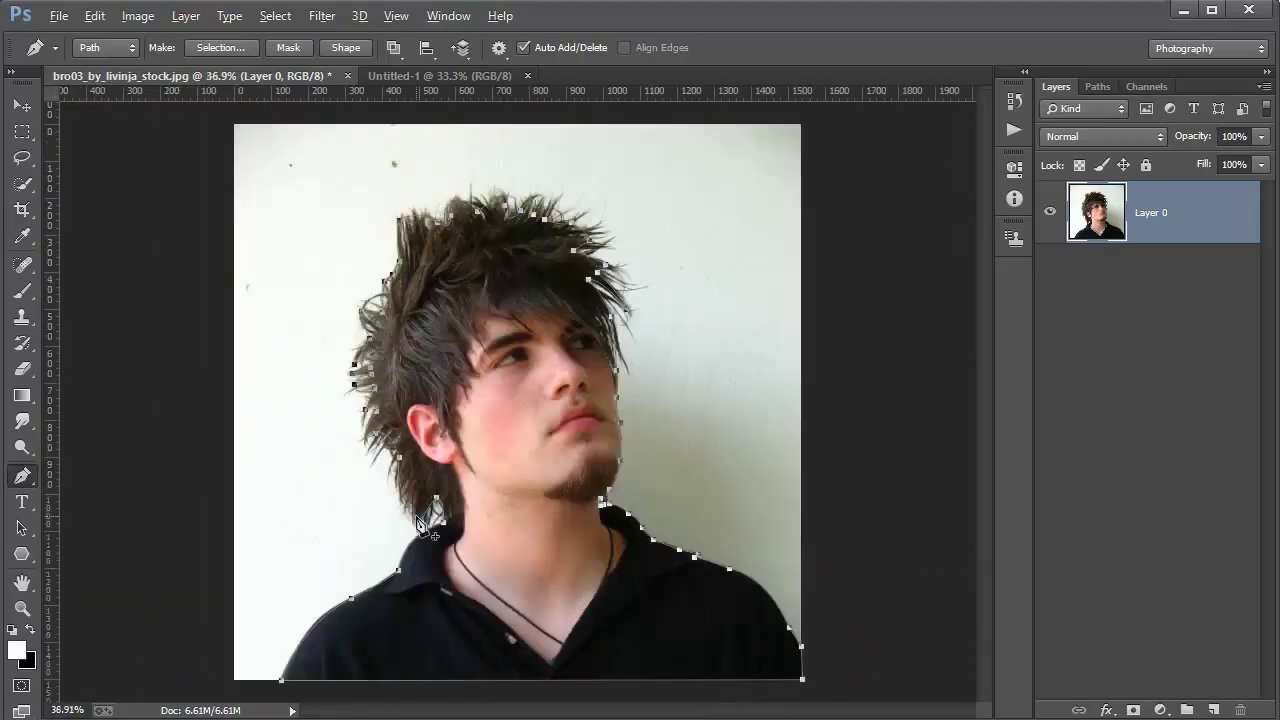
pyautogui.click(220, 48)
pyautogui.click(737, 241)
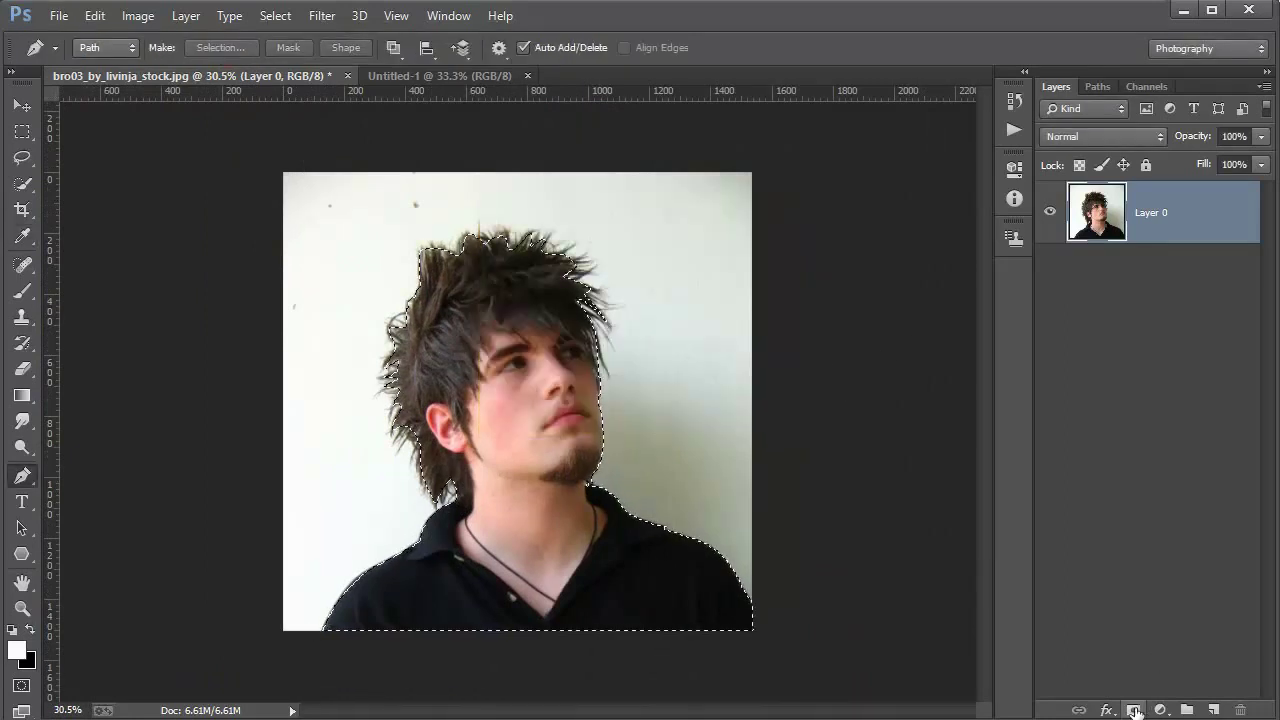
pyautogui.click(1133, 710)
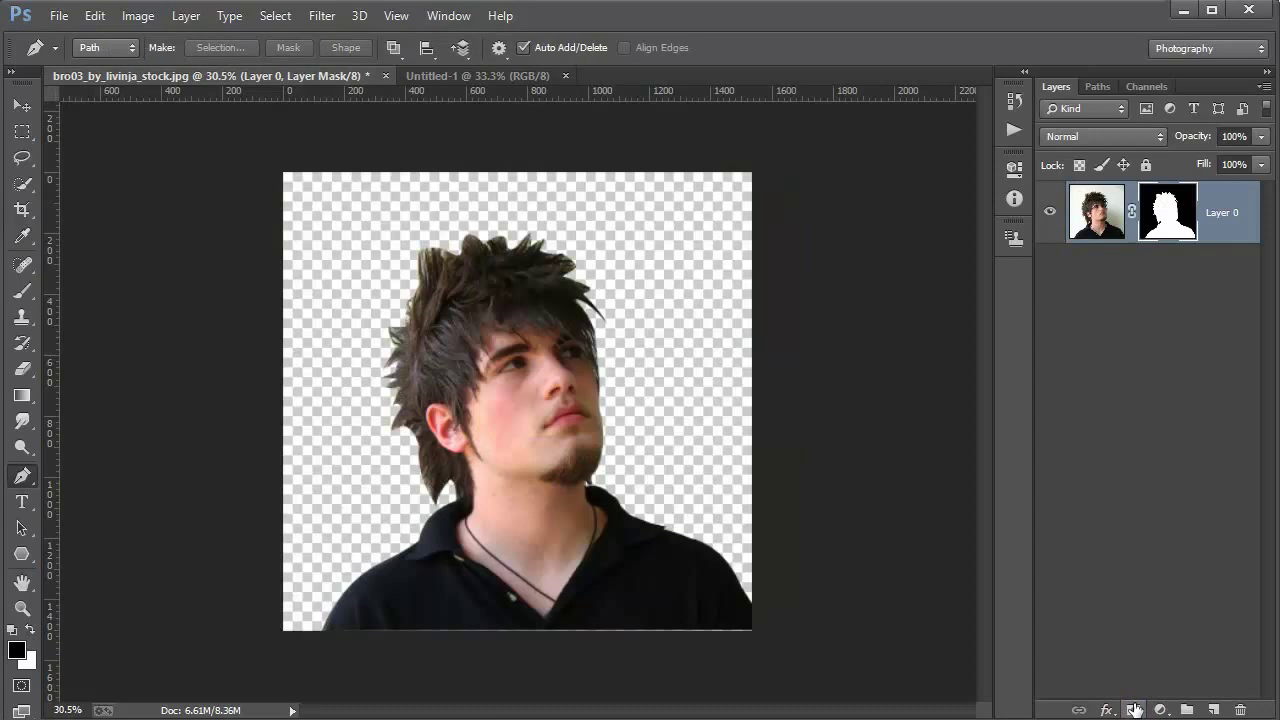
# Centre the head in view and open Refine Mask from Layer 0's mask menu
pyautogui.scroll(3, 449, 360)
pyautogui.moveTo(512, 342)
pyautogui.mouseDown()
pyautogui.moveTo(504, 180)
pyautogui.moveTo(454, 104)
pyautogui.mouseUp()
pyautogui.moveTo(471, 265); pyautogui.dragTo(543, 337)
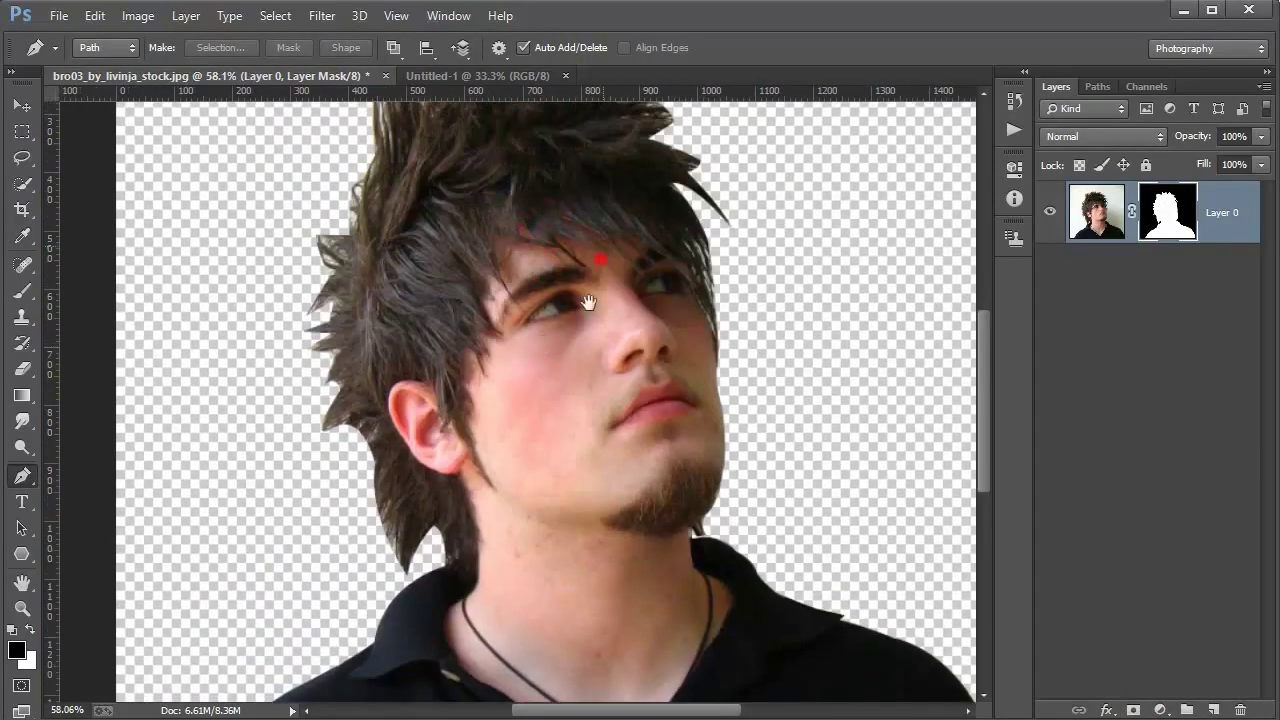
pyautogui.moveTo(606, 286); pyautogui.dragTo(569, 354)
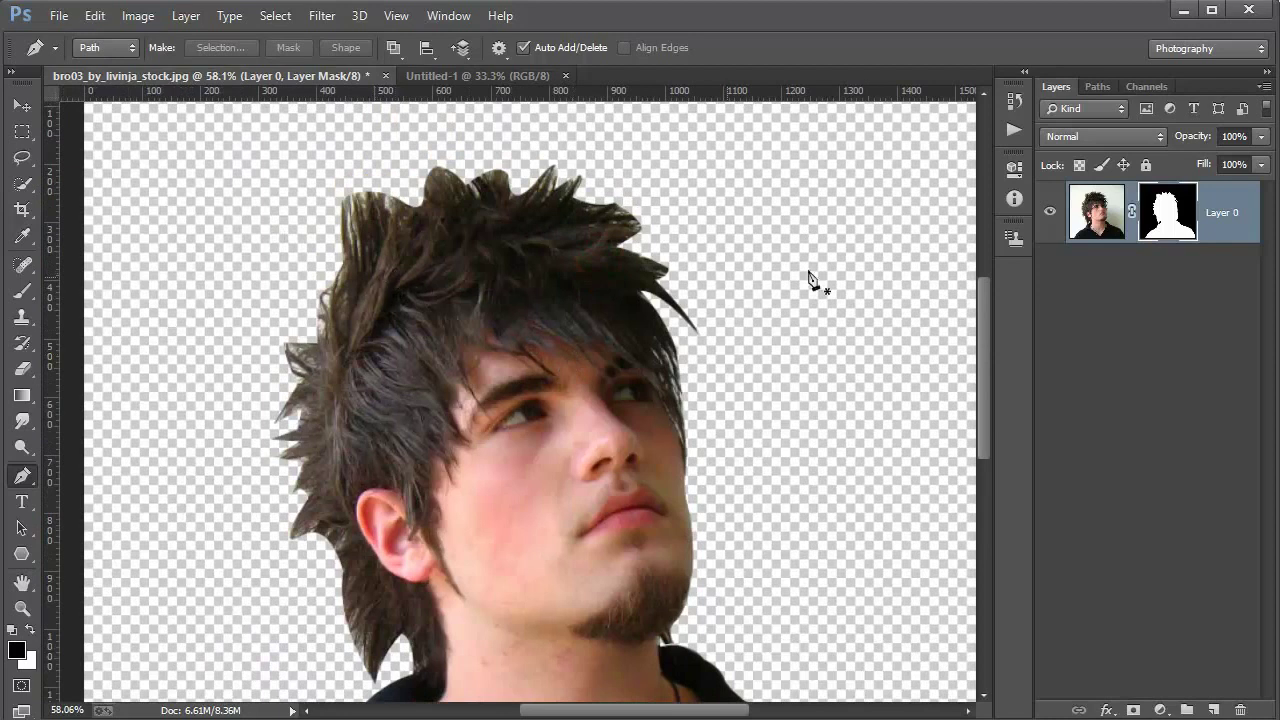
pyautogui.rightClick(1185, 211)
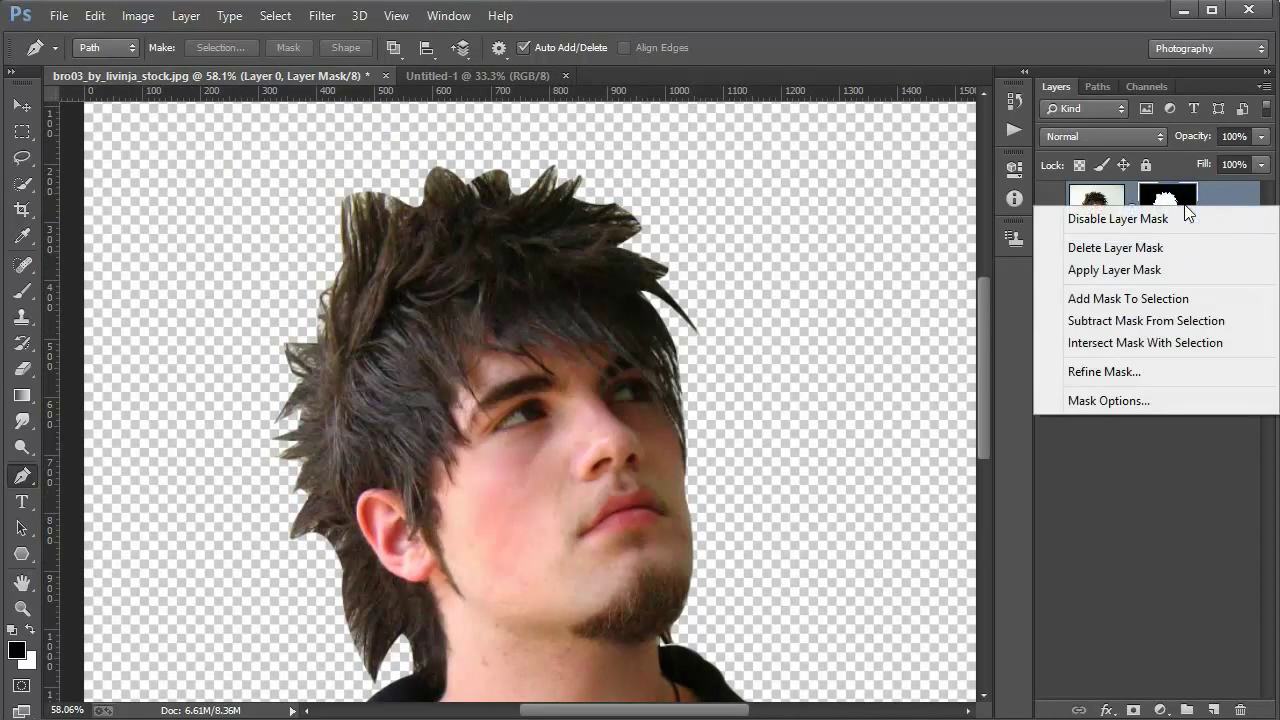
pyautogui.click(1158, 441)
pyautogui.rightClick(1178, 222)
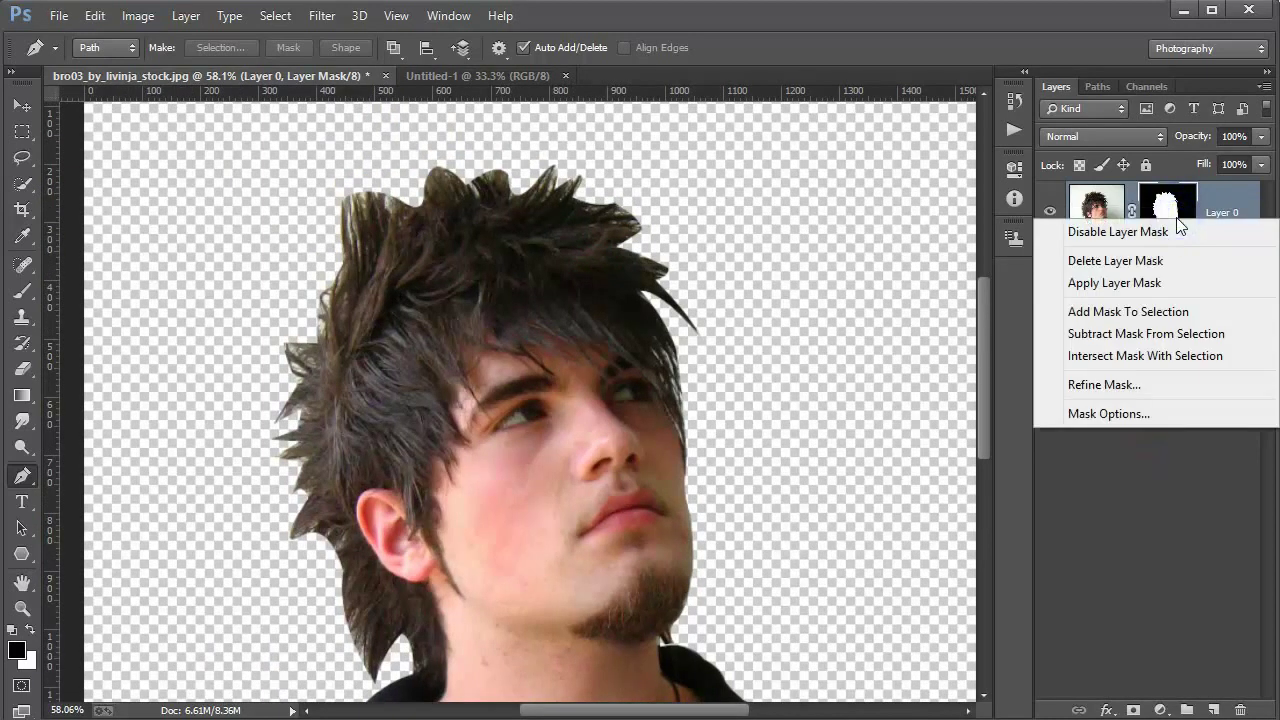
pyautogui.click(1171, 391)
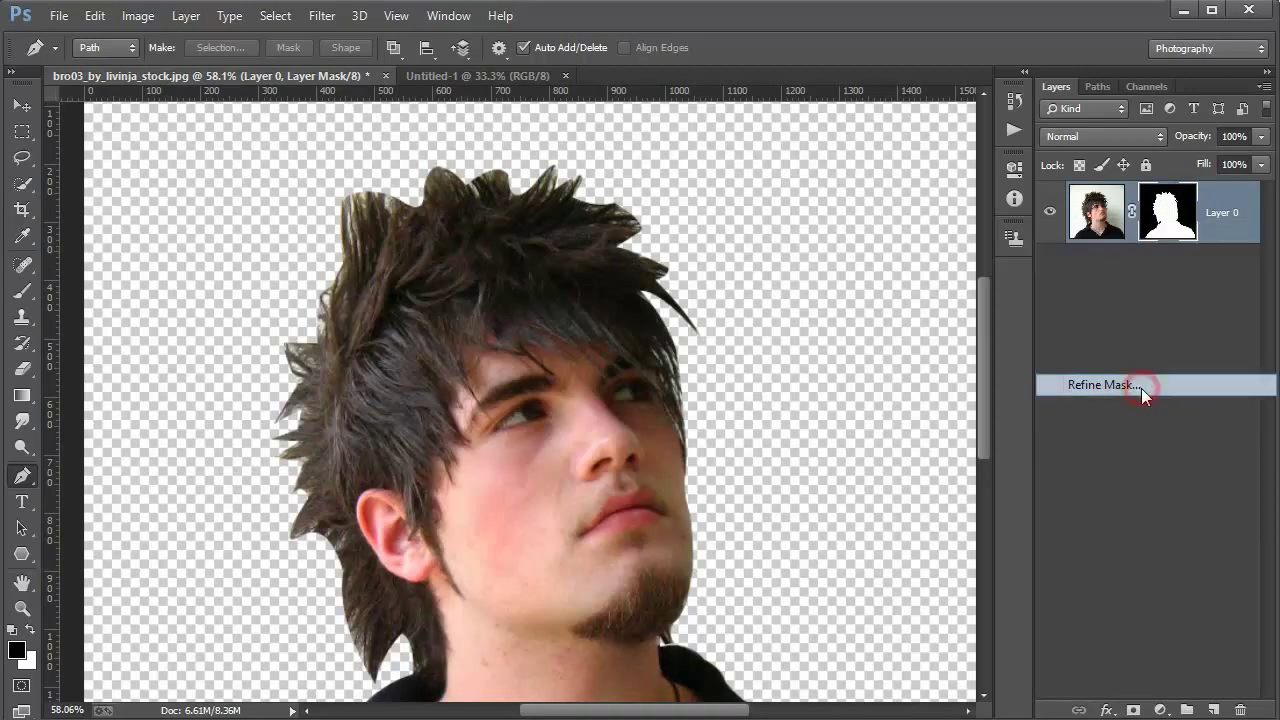
# Move the Refine Mask window aside and set the Refine Radius brush size to 81
pyautogui.moveTo(1003, 262)
pyautogui.mouseDown()
pyautogui.moveTo(1031, 125)
pyautogui.moveTo(1052, 141)
pyautogui.mouseUp()
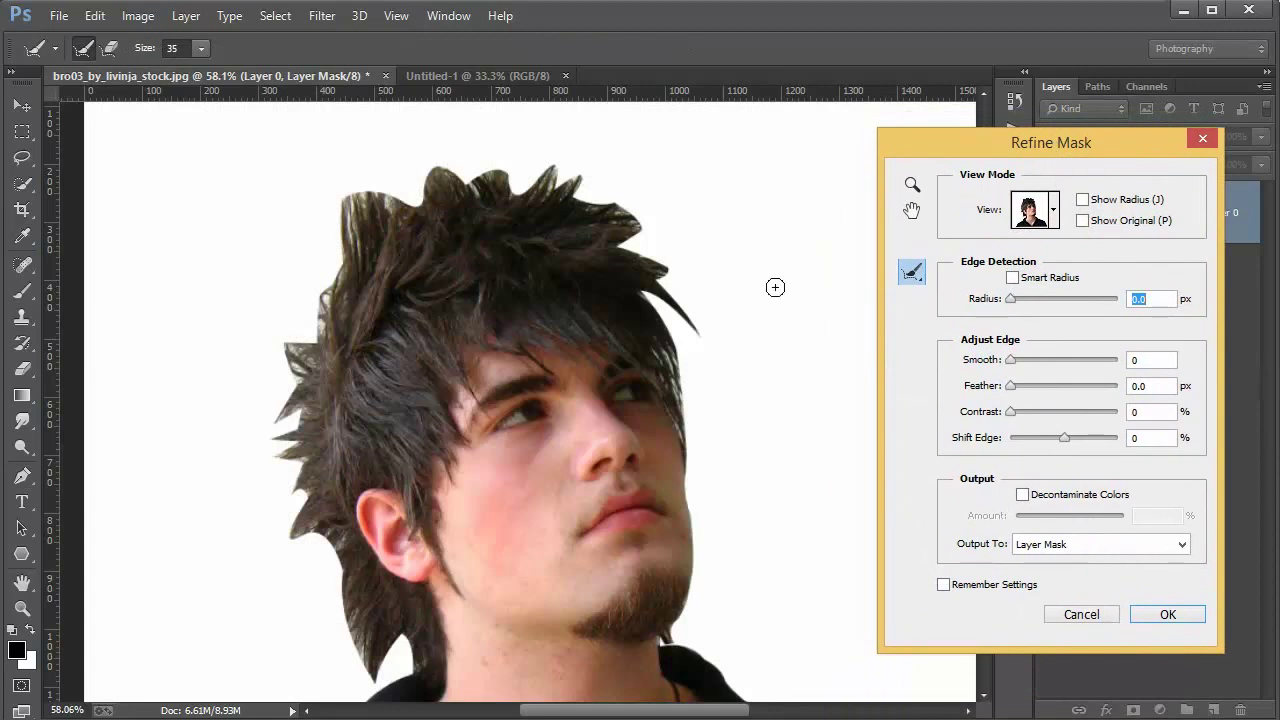
pyautogui.click(200, 49)
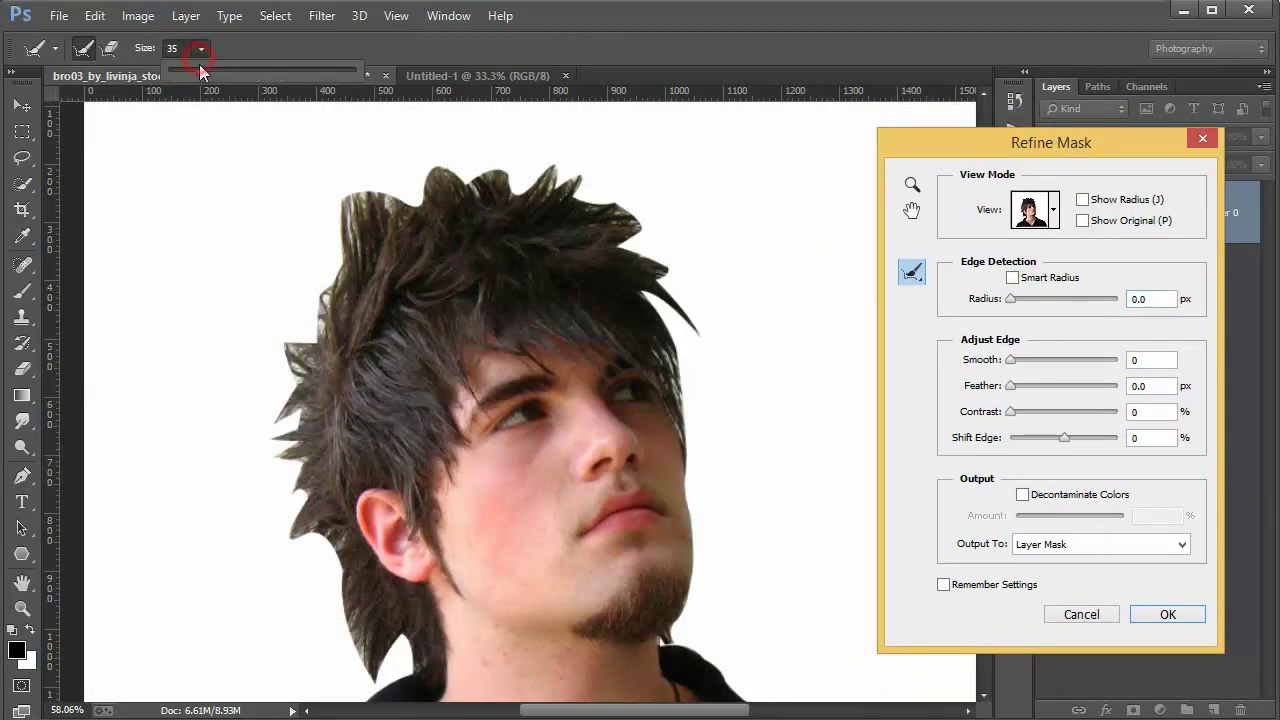
pyautogui.moveTo(206, 74)
pyautogui.mouseDown()
pyautogui.moveTo(245, 103)
pyautogui.moveTo(240, 78)
pyautogui.mouseUp()
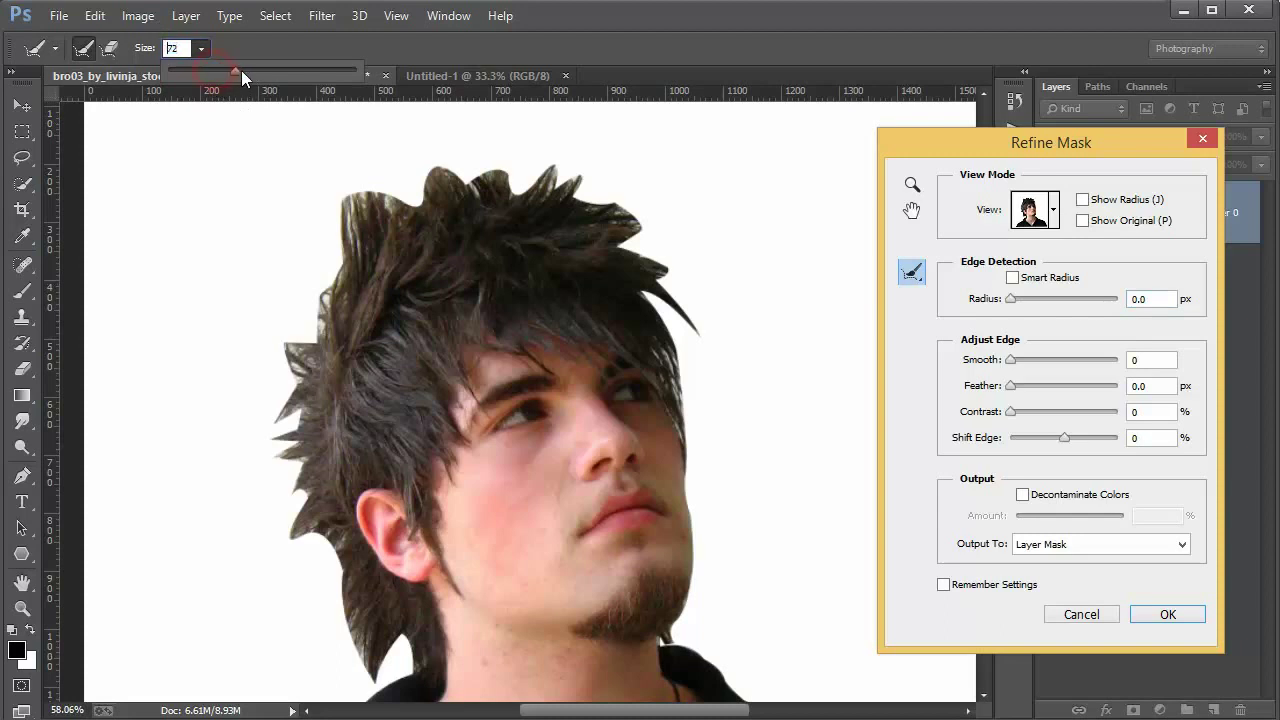
pyautogui.click(328, 240)
# Paint along the top and left hair edges, use a smaller brush at the chin, and apply
pyautogui.moveTo(328, 212)
pyautogui.mouseDown()
pyautogui.moveTo(436, 151)
pyautogui.moveTo(524, 175)
pyautogui.moveTo(543, 157)
pyautogui.moveTo(510, 179)
pyautogui.moveTo(520, 134)
pyautogui.moveTo(621, 203)
pyautogui.moveTo(640, 235)
pyautogui.moveTo(680, 252)
pyautogui.moveTo(615, 170)
pyautogui.moveTo(697, 227)
pyautogui.moveTo(671, 265)
pyautogui.moveTo(714, 320)
pyautogui.moveTo(665, 296)
pyautogui.moveTo(694, 338)
pyautogui.moveTo(710, 478)
pyautogui.moveTo(700, 275)
pyautogui.moveTo(452, 188)
pyautogui.mouseUp()
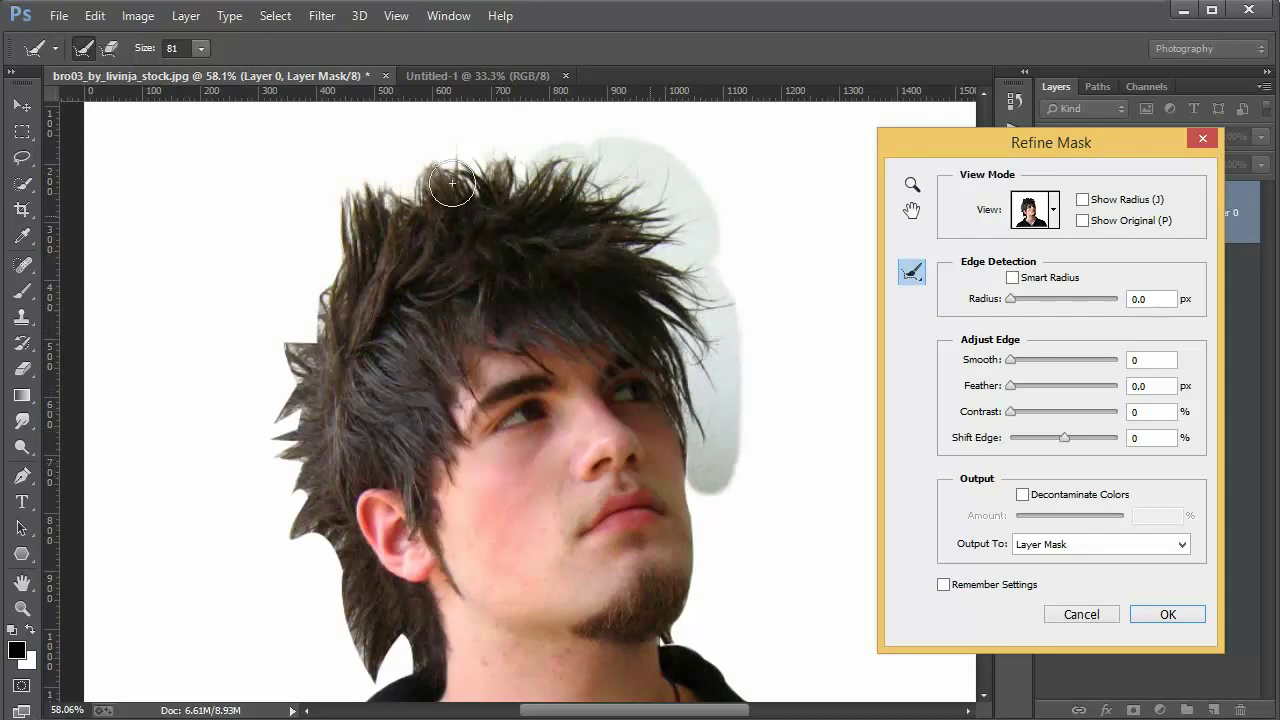
pyautogui.moveTo(340, 220)
pyautogui.mouseDown()
pyautogui.moveTo(329, 214)
pyautogui.moveTo(290, 340)
pyautogui.moveTo(291, 496)
pyautogui.moveTo(355, 650)
pyautogui.moveTo(372, 667)
pyautogui.moveTo(394, 634)
pyautogui.mouseUp()
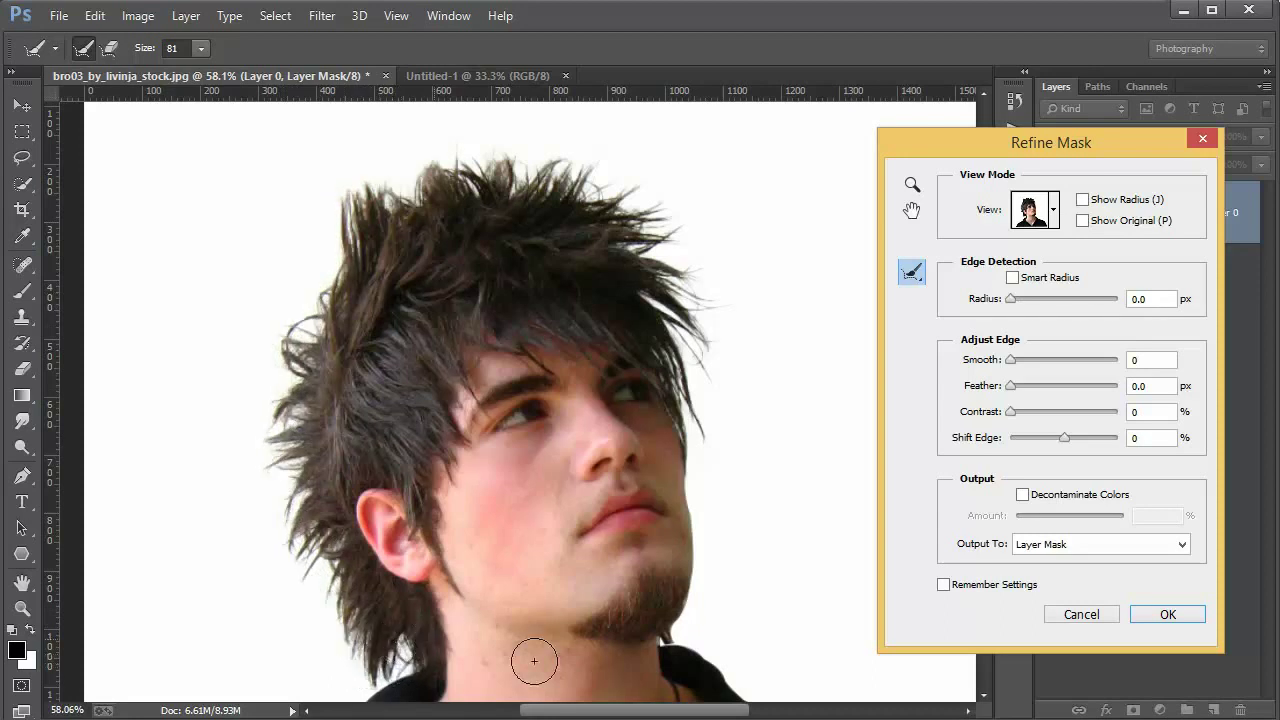
pyautogui.press('[')
pyautogui.press('[')
pyautogui.press('[')
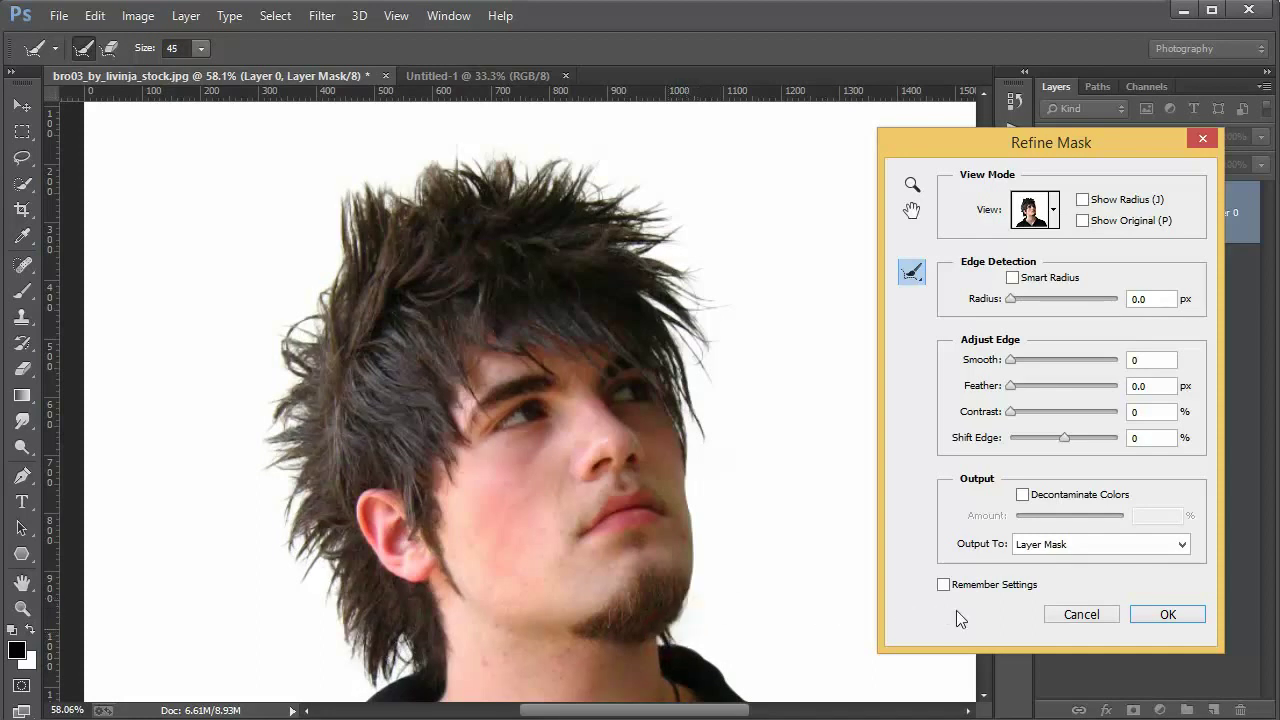
pyautogui.click(1166, 614)
pyautogui.press('p')
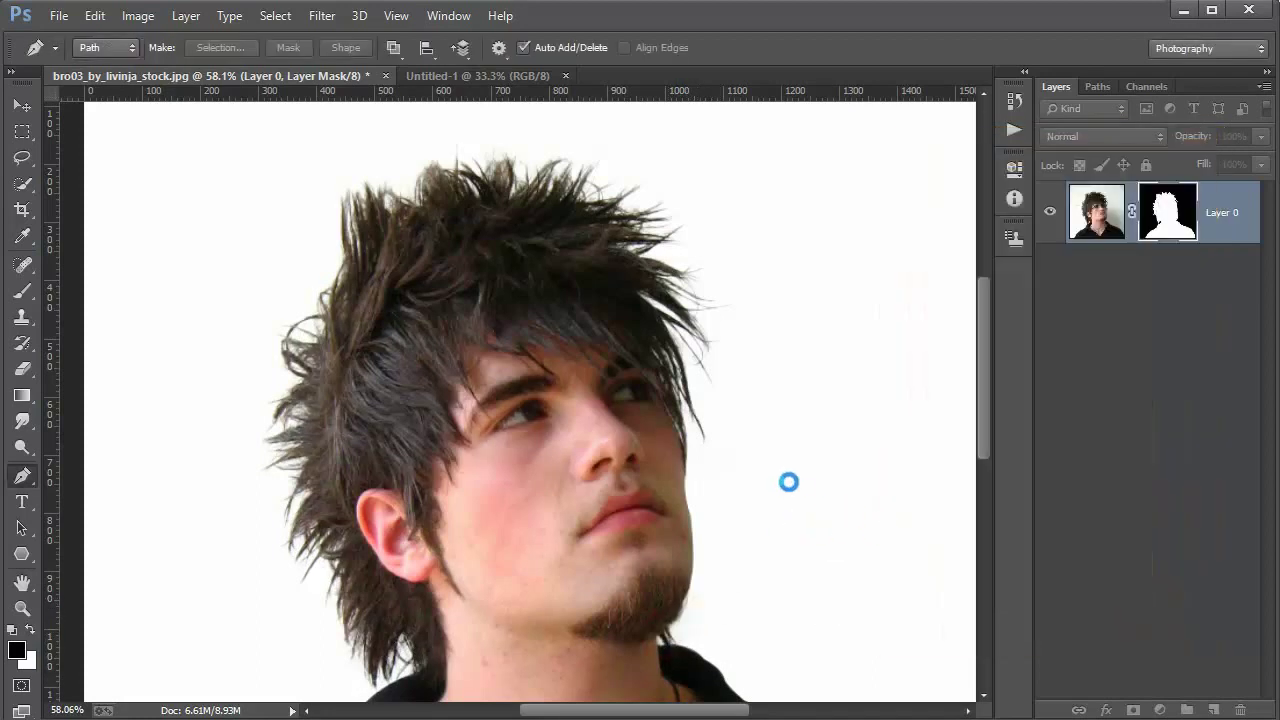
# Add a black #000000 Solid Color fill layer and place it below Layer 0
pyautogui.click(1160, 710)
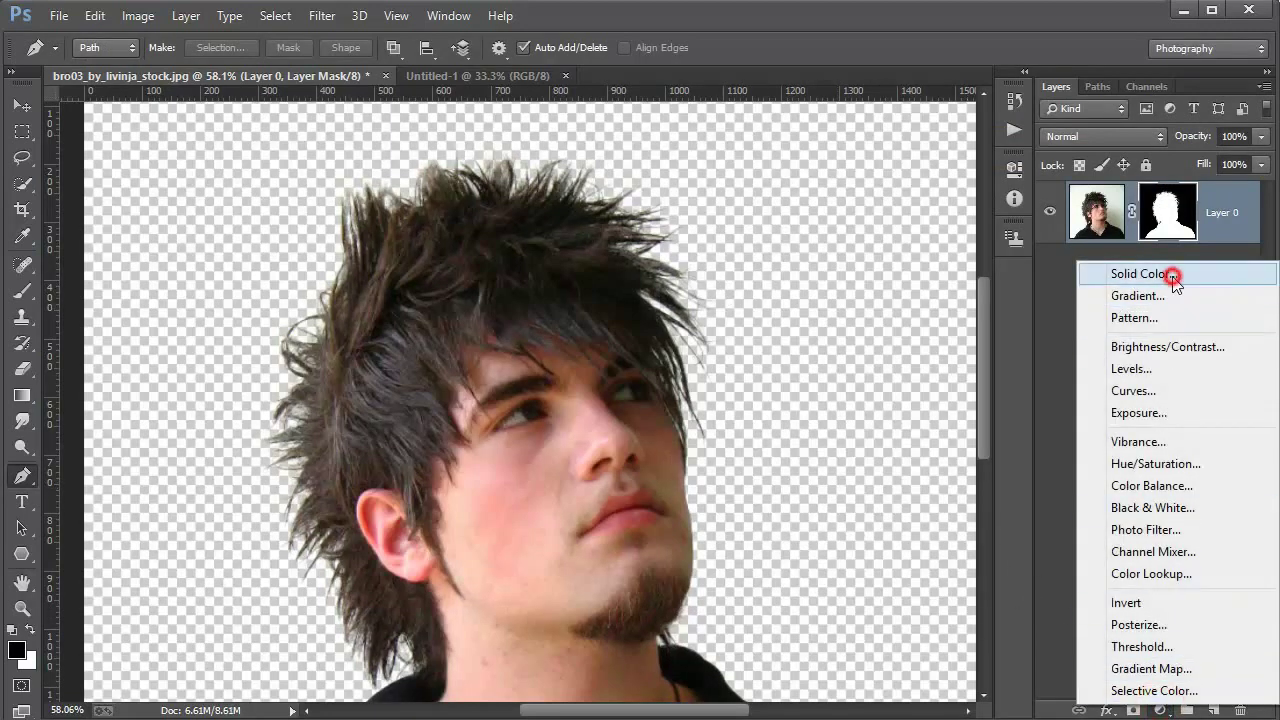
pyautogui.click(1175, 275)
pyautogui.moveTo(771, 537); pyautogui.dragTo(643, 680)
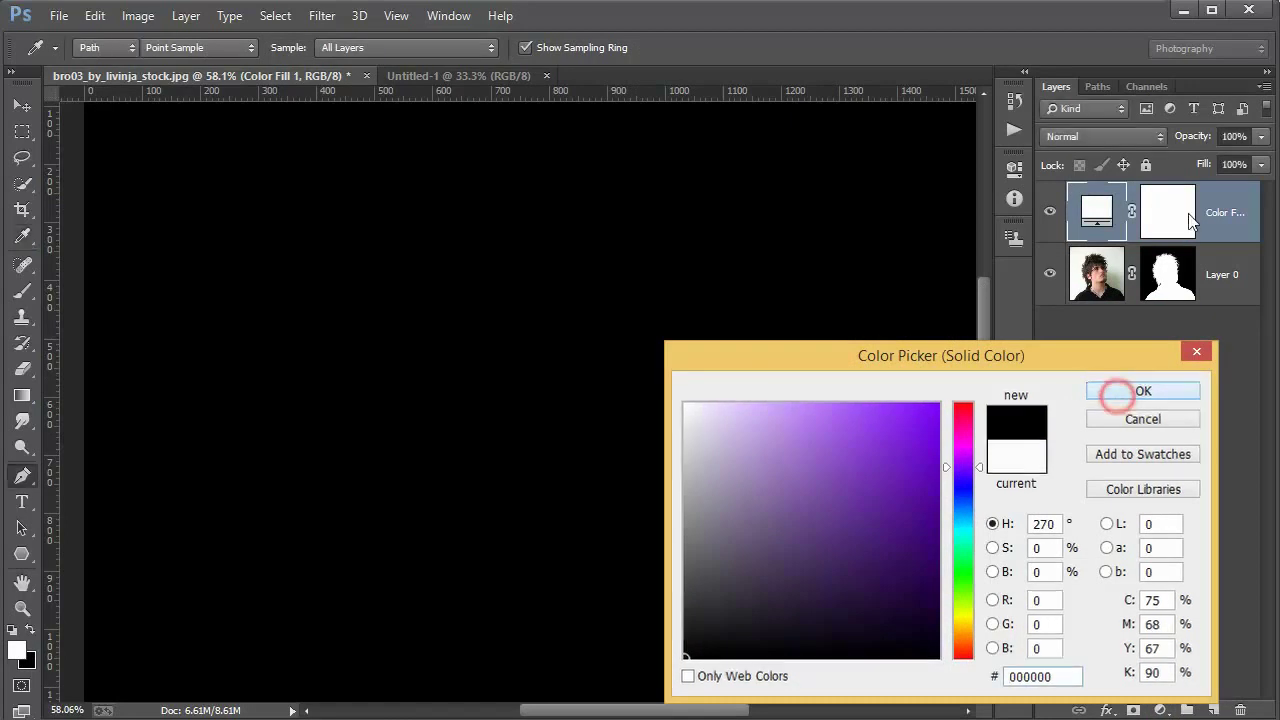
pyautogui.moveTo(1242, 202); pyautogui.dragTo(1190, 330)
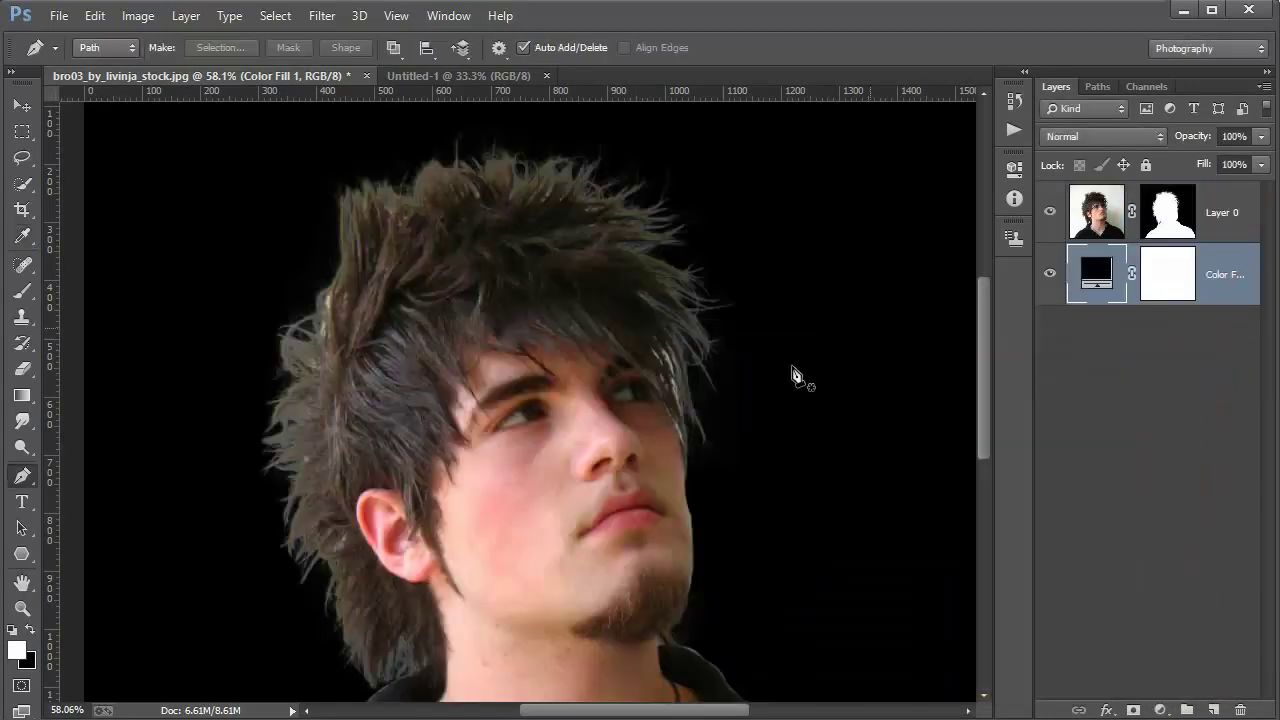
pyautogui.scroll(-2, 376, 430)
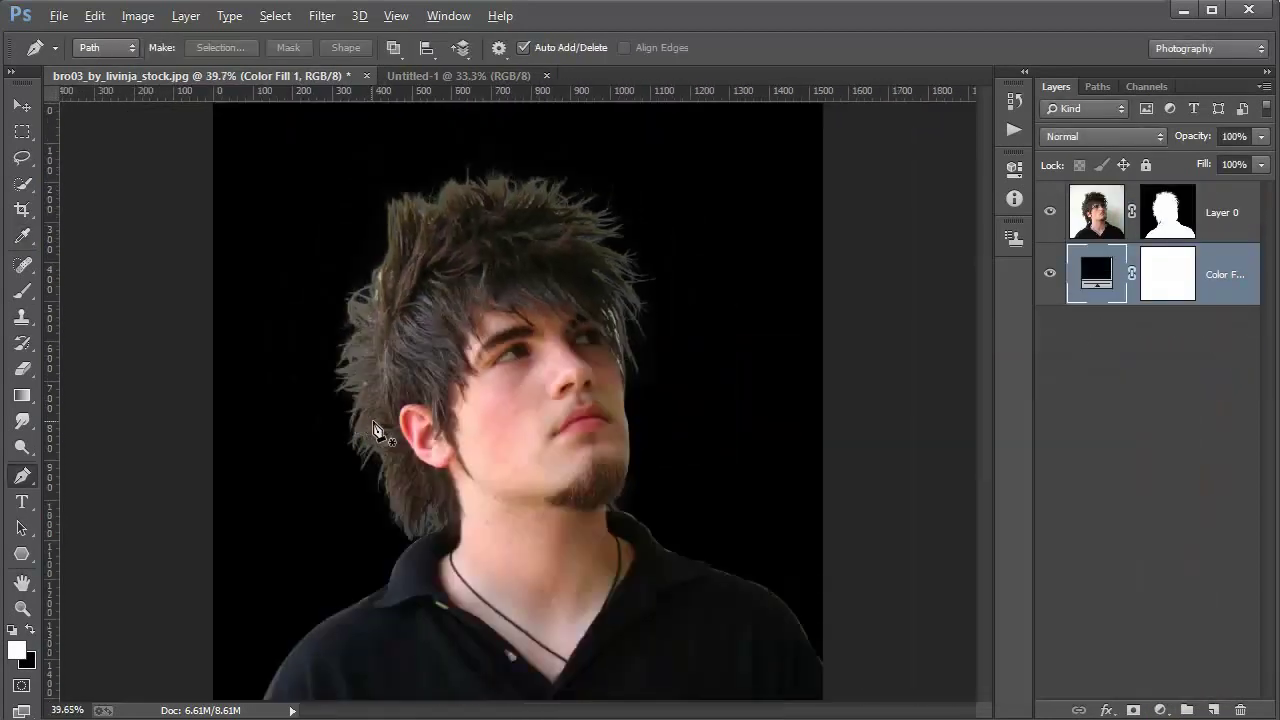
pyautogui.scroll(2, 428, 380)
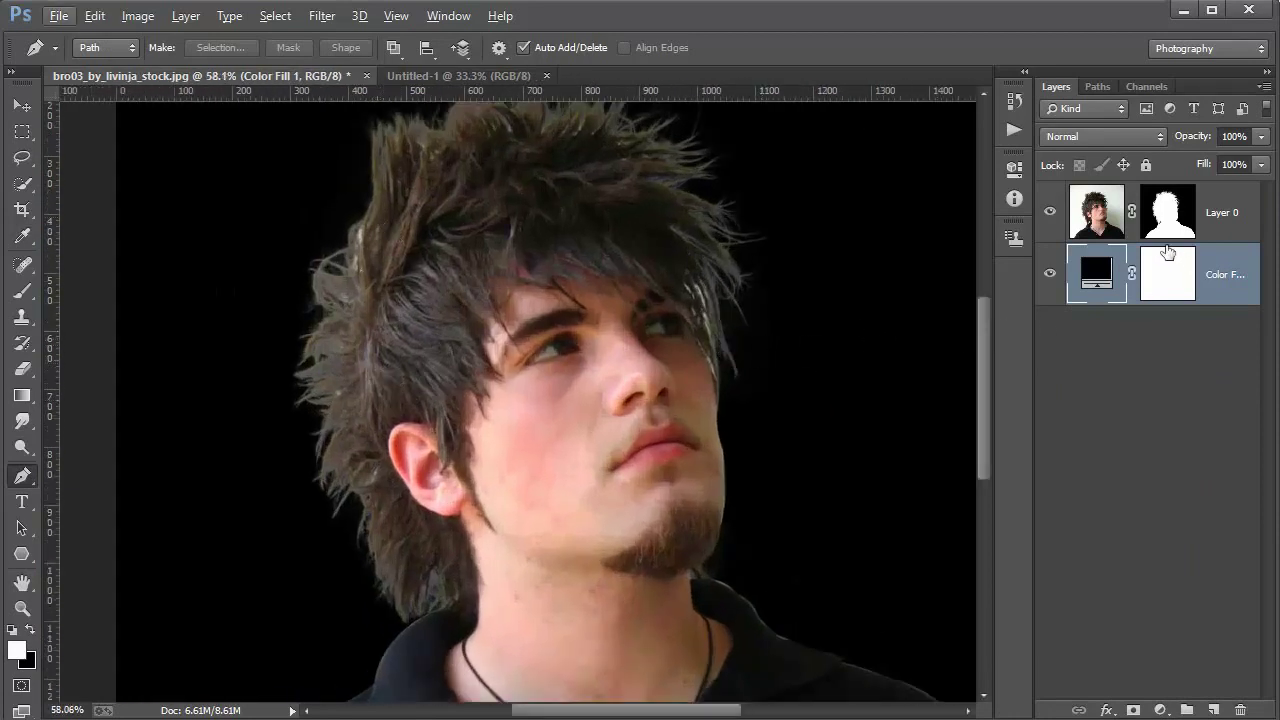
pyautogui.click(1168, 212)
pyautogui.rightClick(1168, 212)
pyautogui.click(1130, 374)
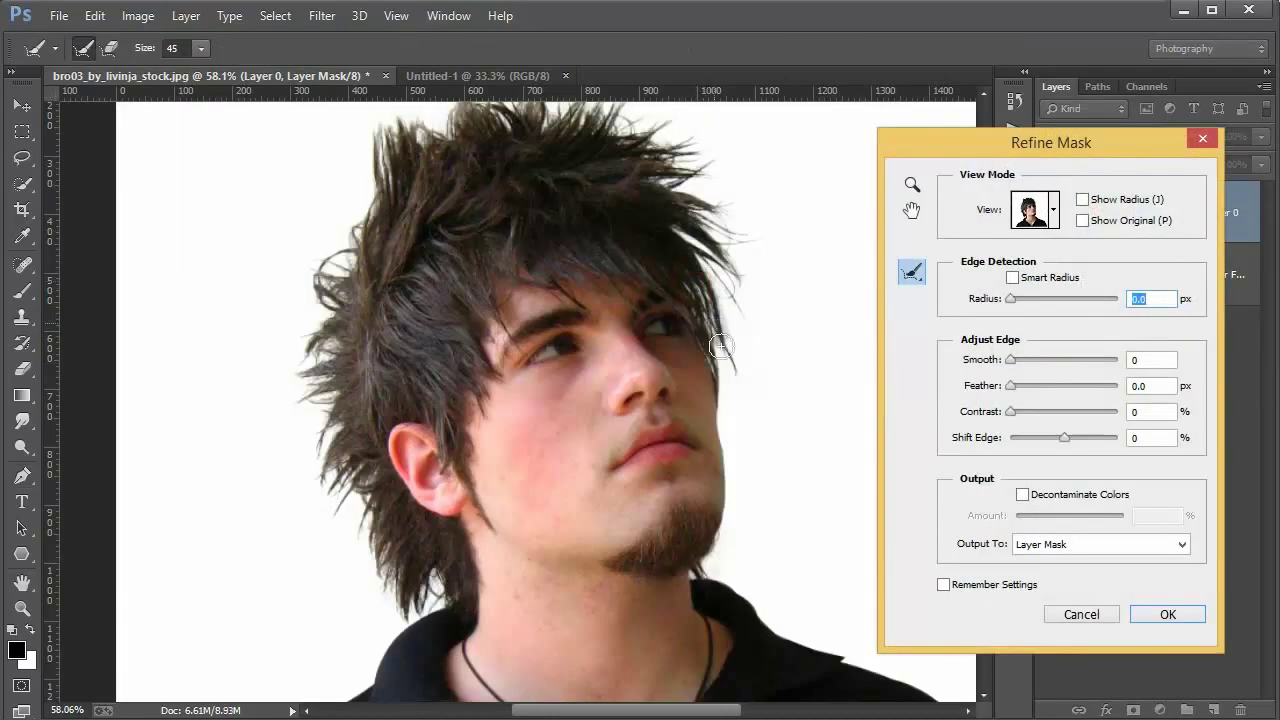
pyautogui.click(1166, 614)
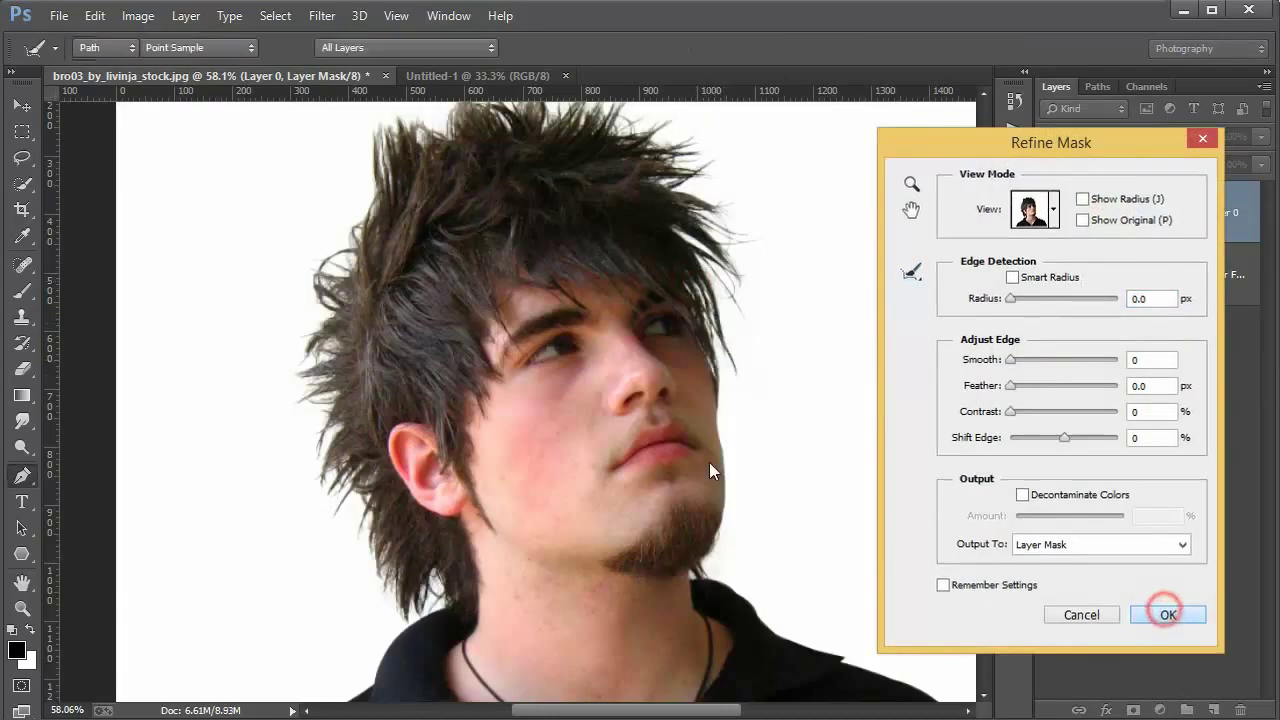
pyautogui.hotkey('ctrl', '-')
pyautogui.hotkey('ctrl', '-')
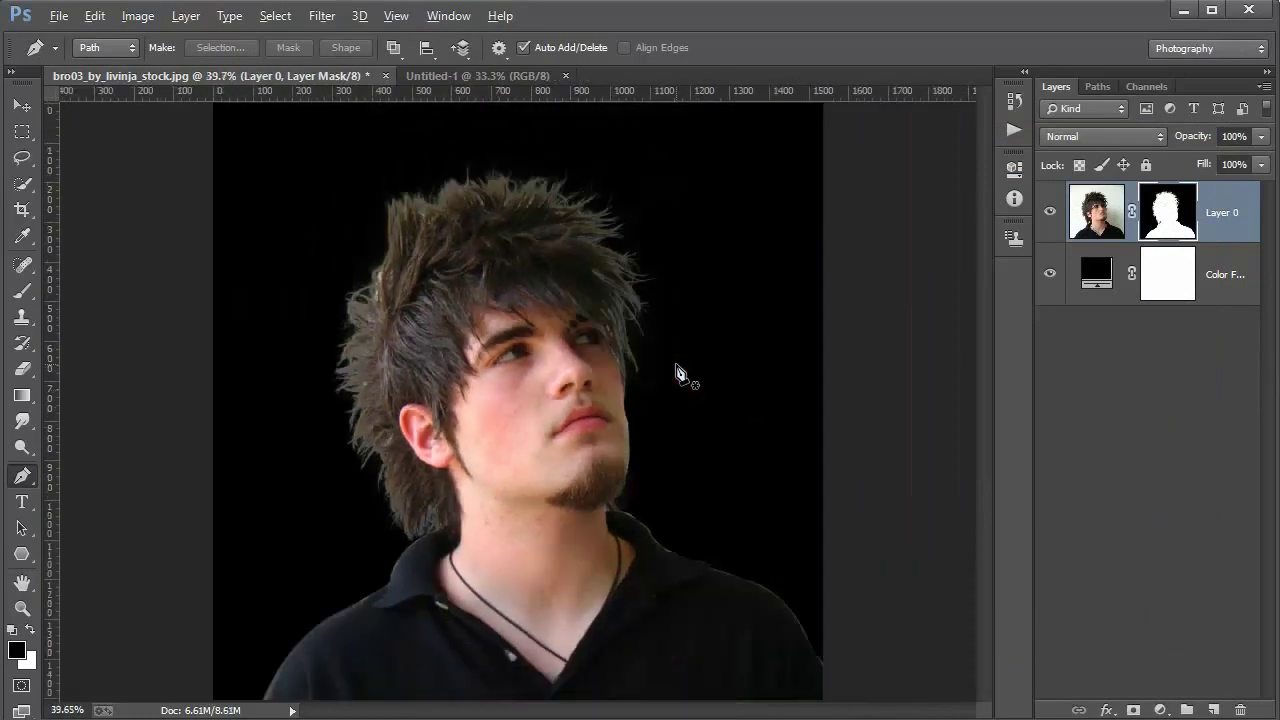
pyautogui.scroll(3, 370, 310)
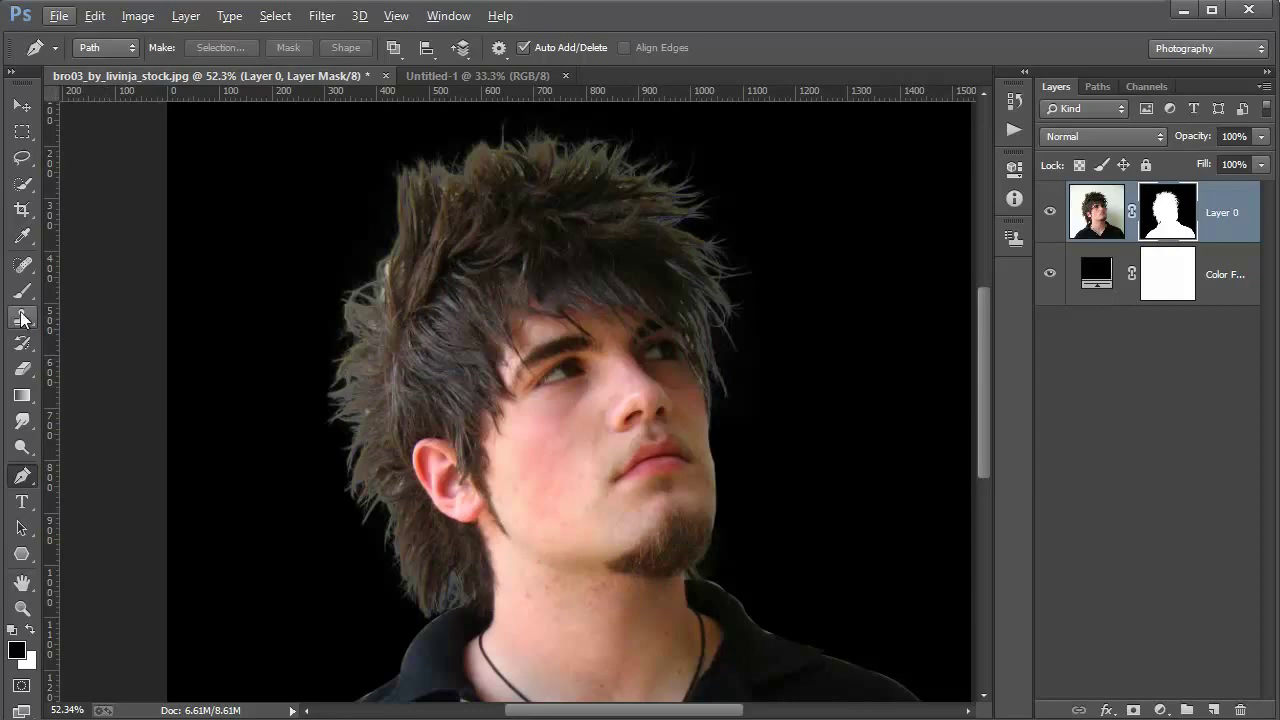
# Clone sampled hair with the Clone Stamp on Layer 0's image to darken the left hair edge
pyautogui.moveTo(20, 320); pyautogui.dragTo(108, 320)
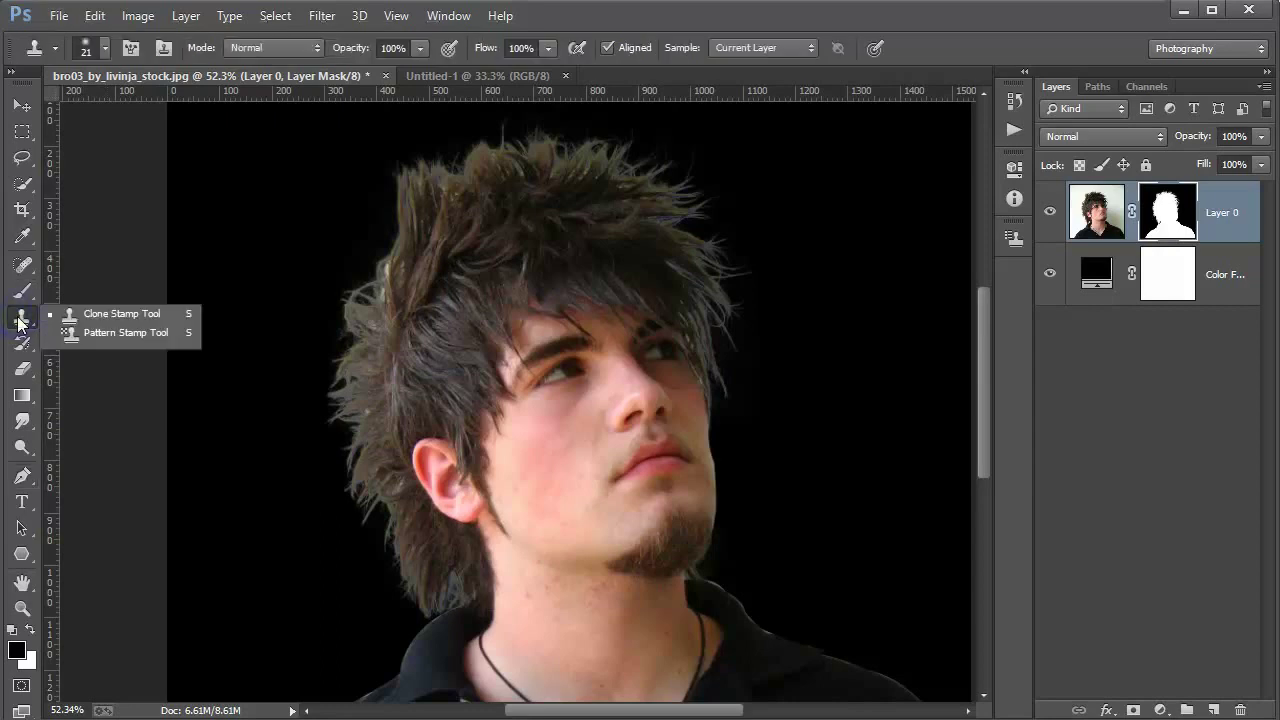
pyautogui.click(108, 318)
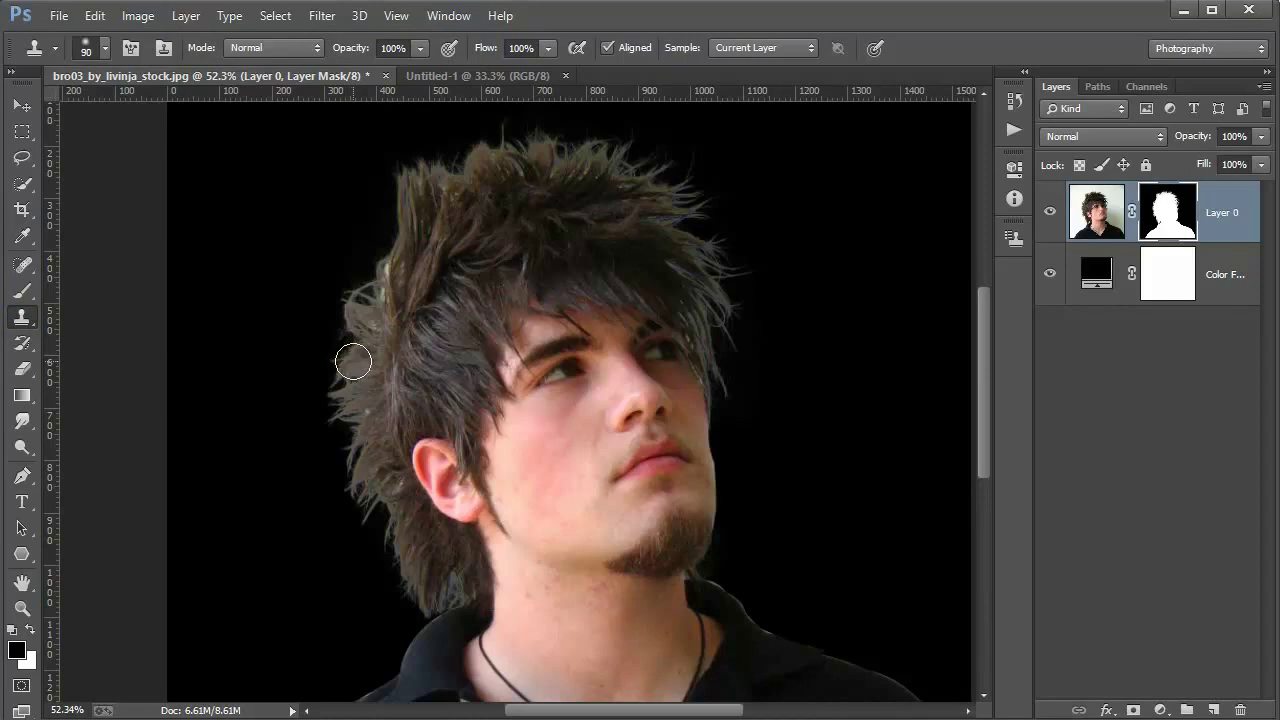
pyautogui.scroll(2, 437, 374)
pyautogui.scroll(3, 440, 360)
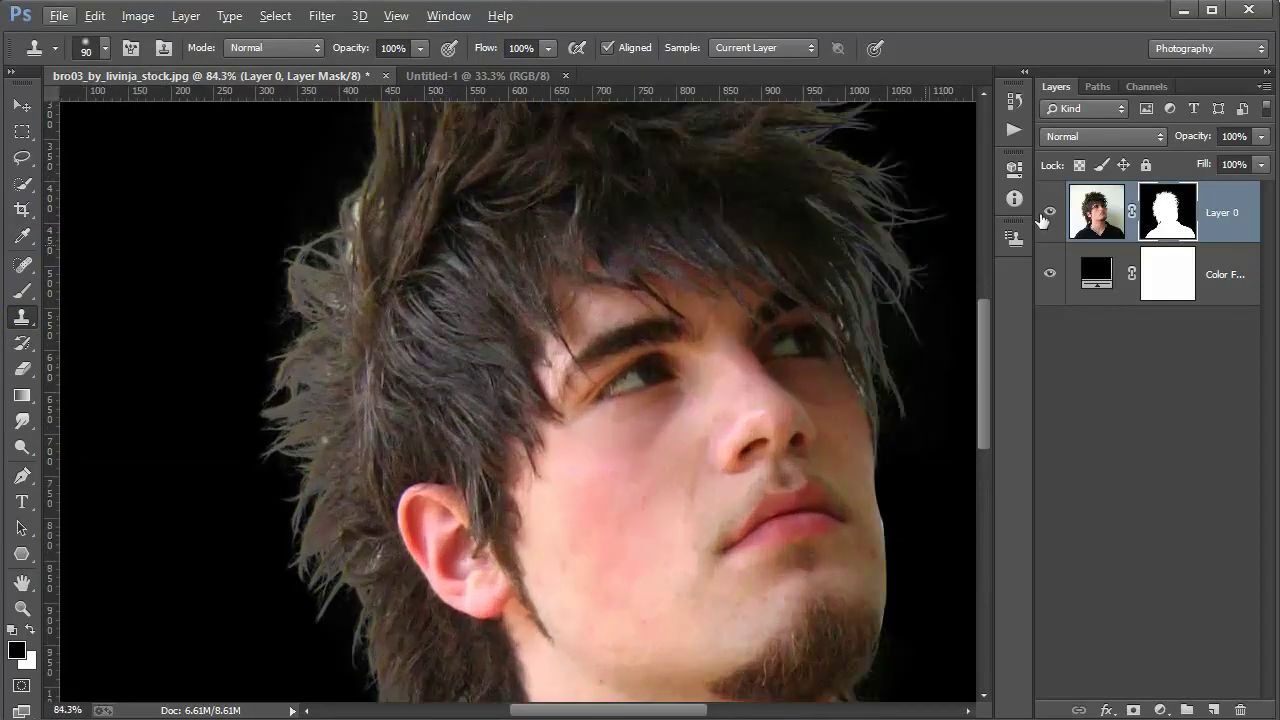
pyautogui.click(1097, 222)
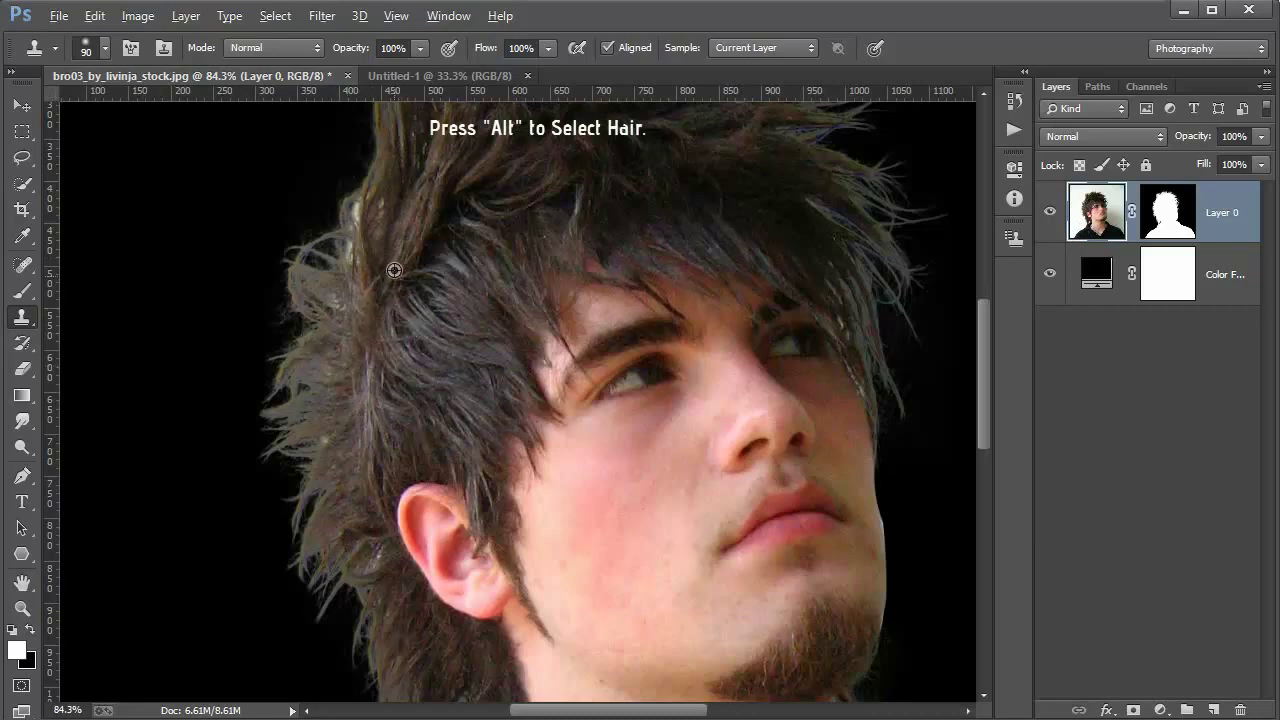
pyautogui.keyDown('alt'); pyautogui.click(384, 259); pyautogui.keyUp('alt')
pyautogui.moveTo(366, 200)
pyautogui.mouseDown()
pyautogui.moveTo(366, 262)
pyautogui.moveTo(306, 277)
pyautogui.moveTo(346, 266)
pyautogui.moveTo(325, 301)
pyautogui.moveTo(334, 320)
pyautogui.moveTo(385, 335)
pyautogui.moveTo(300, 366)
pyautogui.moveTo(325, 355)
pyautogui.moveTo(295, 385)
pyautogui.moveTo(289, 432)
pyautogui.moveTo(314, 523)
pyautogui.mouseUp()
pyautogui.keyDown('alt'); pyautogui.click(496, 203); pyautogui.keyUp('alt')
pyautogui.keyDown('alt'); pyautogui.click(371, 323); pyautogui.keyUp('alt')
# Resample hair near the top and clone extra strands beside and below the left ear
pyautogui.keyDown('alt'); pyautogui.click(451, 274); pyautogui.keyUp('alt')
pyautogui.keyDown('alt'); pyautogui.click(450, 288); pyautogui.keyUp('alt')
pyautogui.keyDown('alt'); pyautogui.click(397, 339); pyautogui.keyUp('alt')
pyautogui.moveTo(390, 400)
pyautogui.mouseDown()
pyautogui.moveTo(388, 285)
pyautogui.moveTo(320, 349)
pyautogui.moveTo(320, 371)
pyautogui.mouseUp()
pyautogui.moveTo(340, 286); pyautogui.dragTo(391, 497)
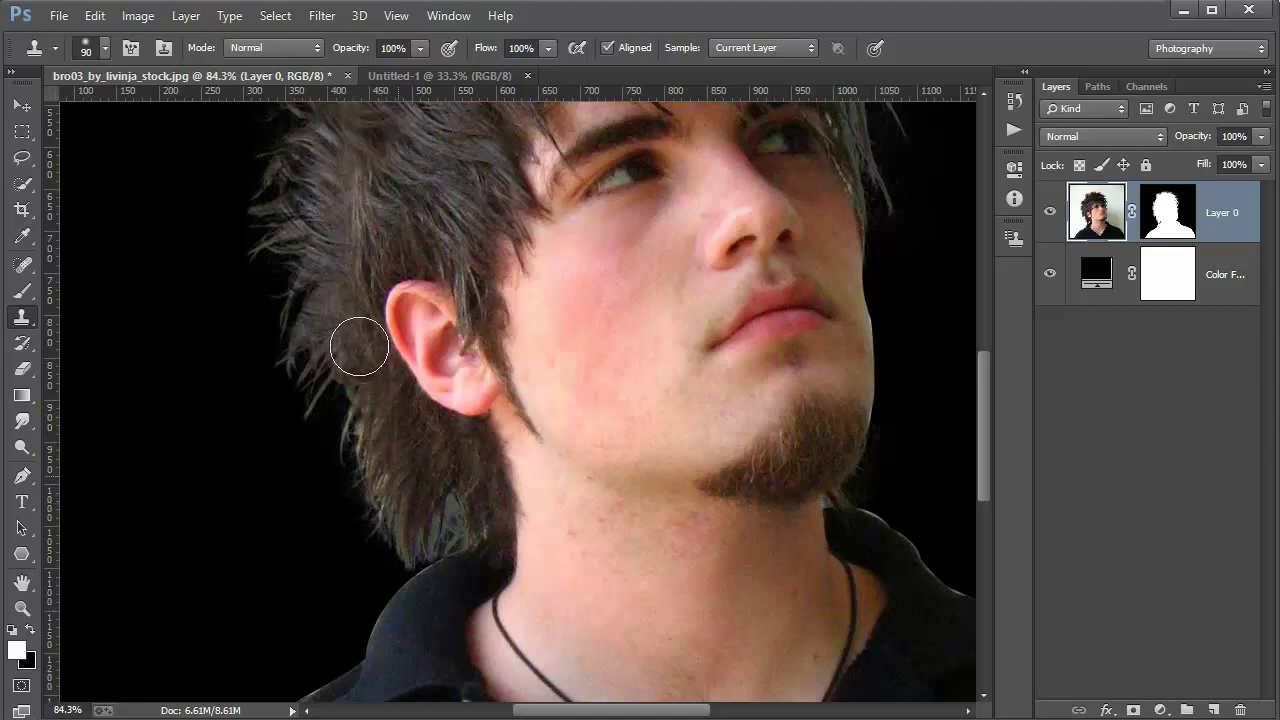
pyautogui.keyDown('alt'); pyautogui.click(414, 109); pyautogui.keyUp('alt')
pyautogui.moveTo(352, 414); pyautogui.dragTo(364, 460)
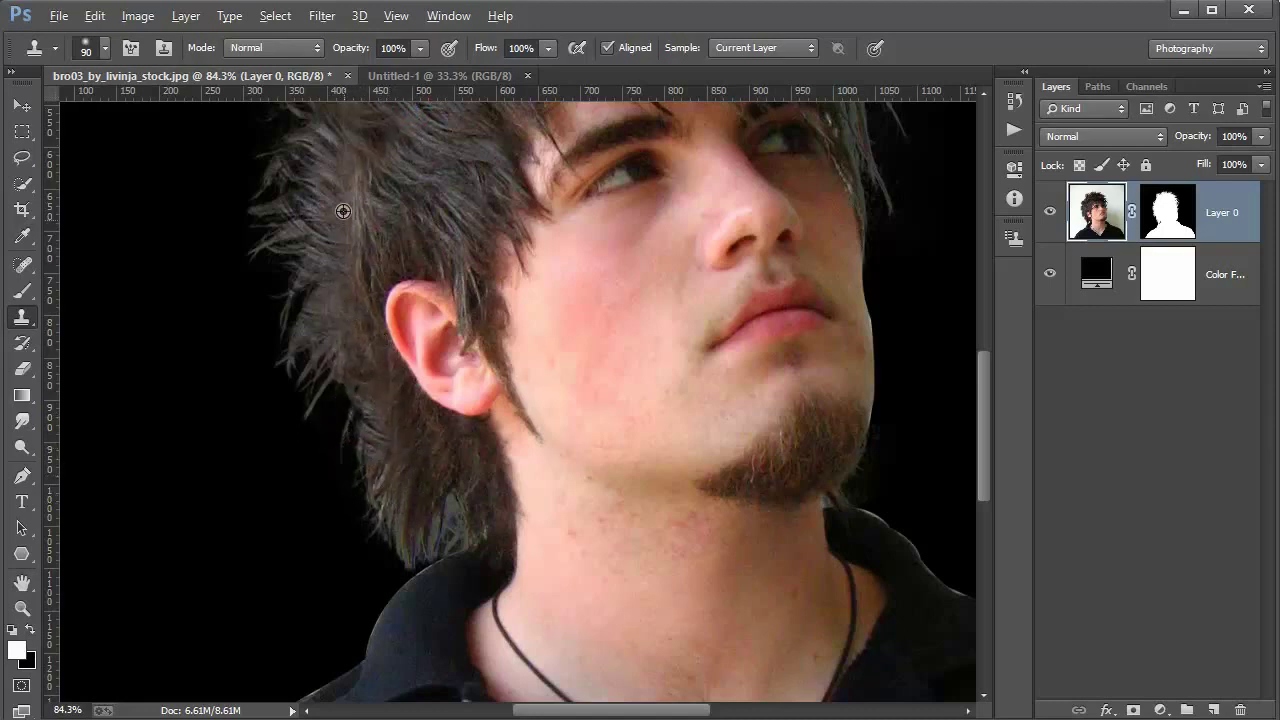
pyautogui.keyDown('alt'); pyautogui.click(418, 109); pyautogui.keyUp('alt')
pyautogui.moveTo(386, 494); pyautogui.dragTo(399, 535)
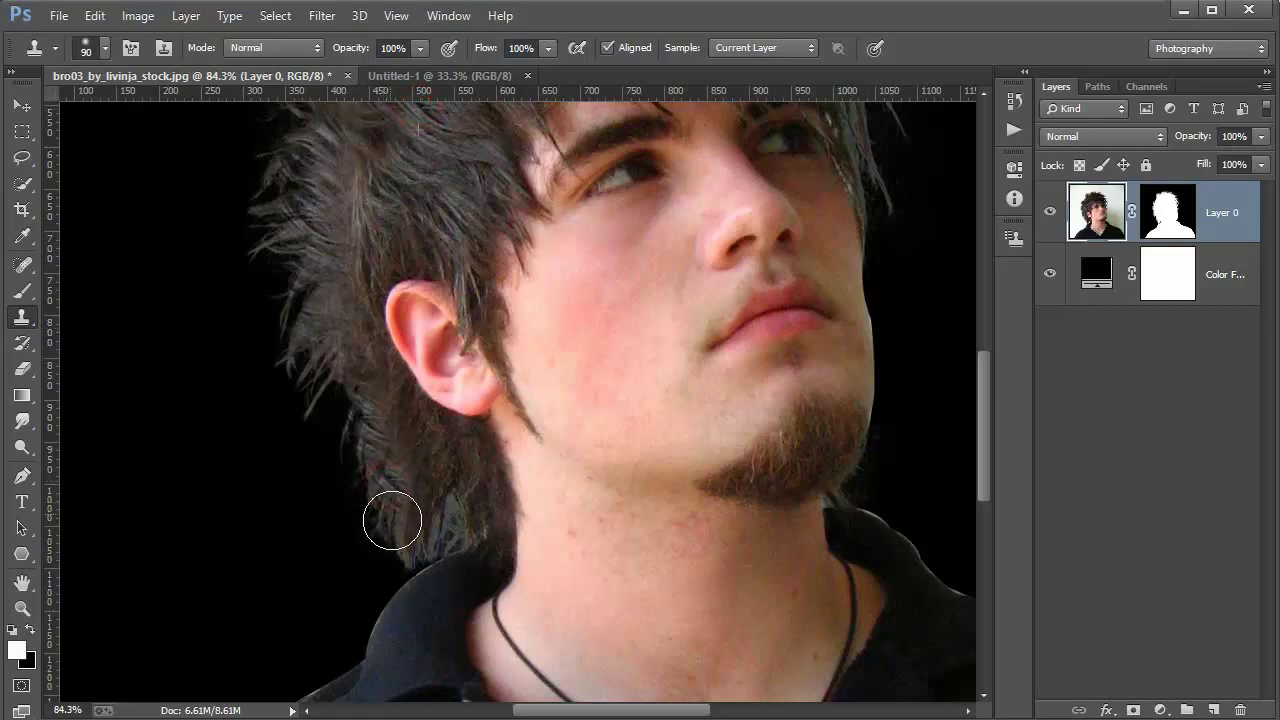
pyautogui.keyDown('alt'); pyautogui.click(398, 144); pyautogui.keyUp('alt')
pyautogui.moveTo(468, 480)
pyautogui.mouseDown()
pyautogui.moveTo(457, 534)
pyautogui.moveTo(437, 537)
pyautogui.mouseUp()
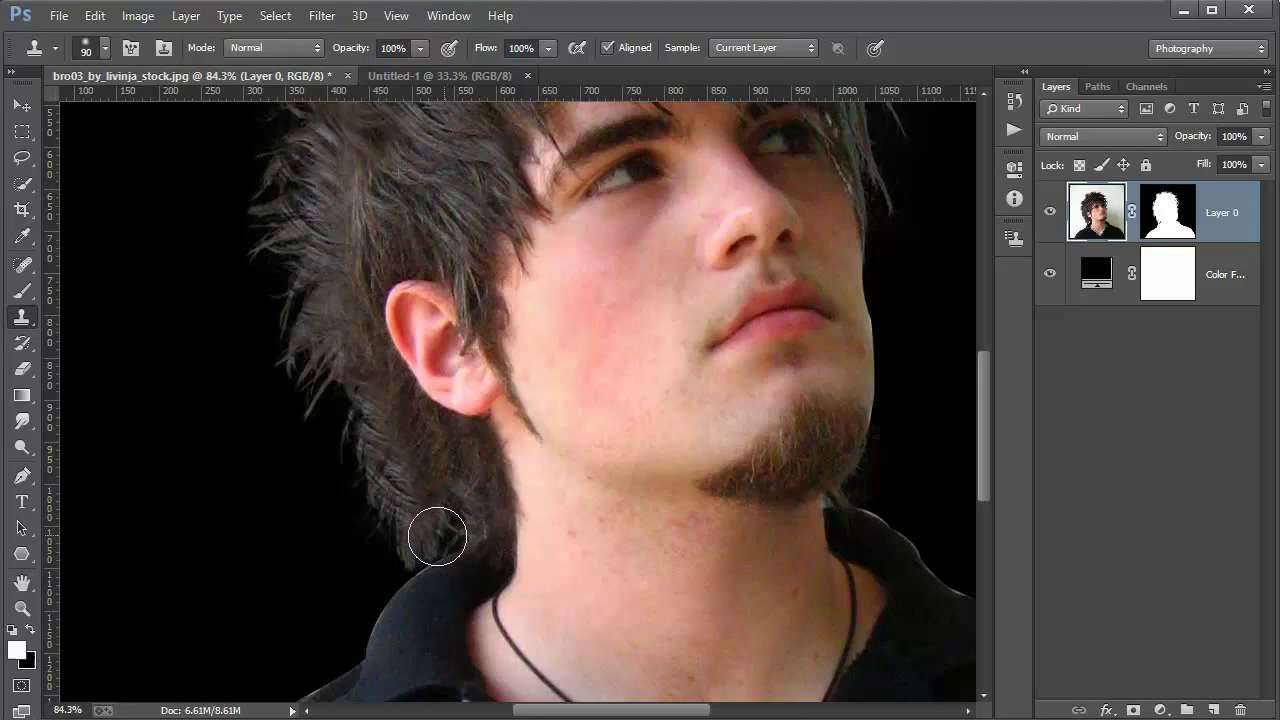
# Clone hair strands onto the left hair tip and the thin strands at the top
pyautogui.moveTo(524, 310); pyautogui.dragTo(424, 580)
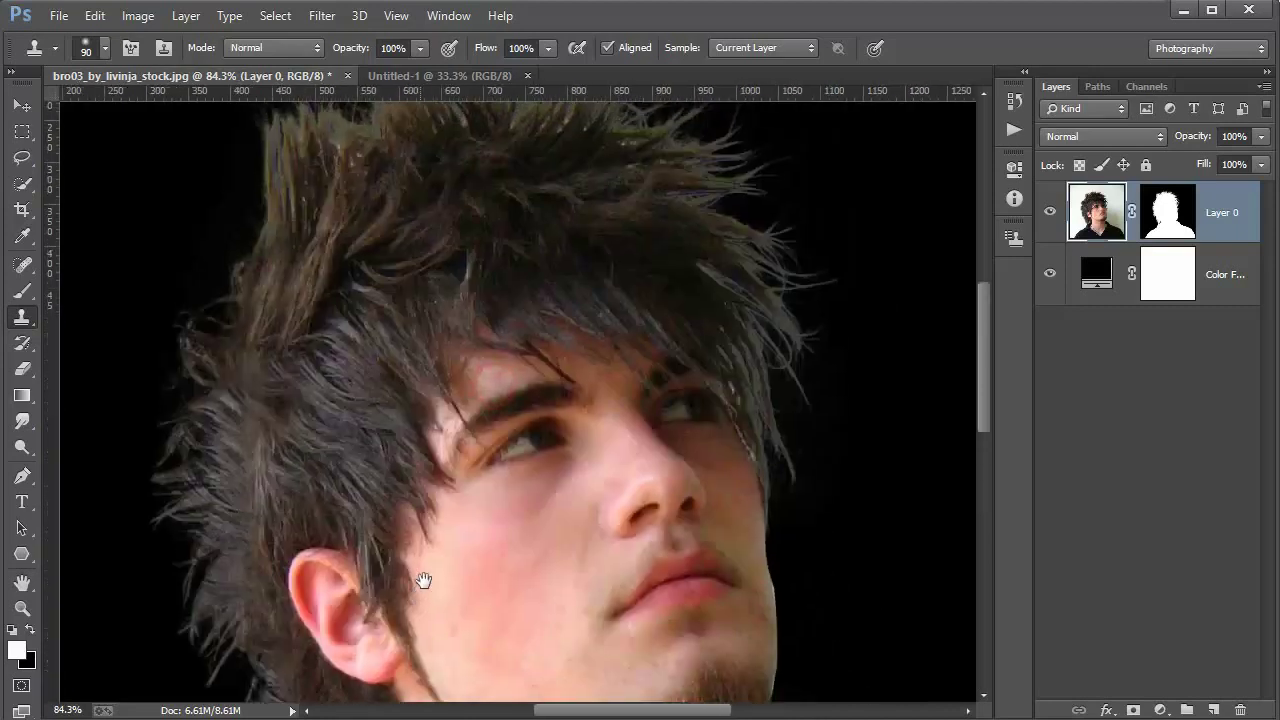
pyautogui.scroll(3, 424, 580)
pyautogui.keyDown('alt'); pyautogui.click(285, 408); pyautogui.keyUp('alt')
pyautogui.moveTo(288, 340); pyautogui.dragTo(289, 255)
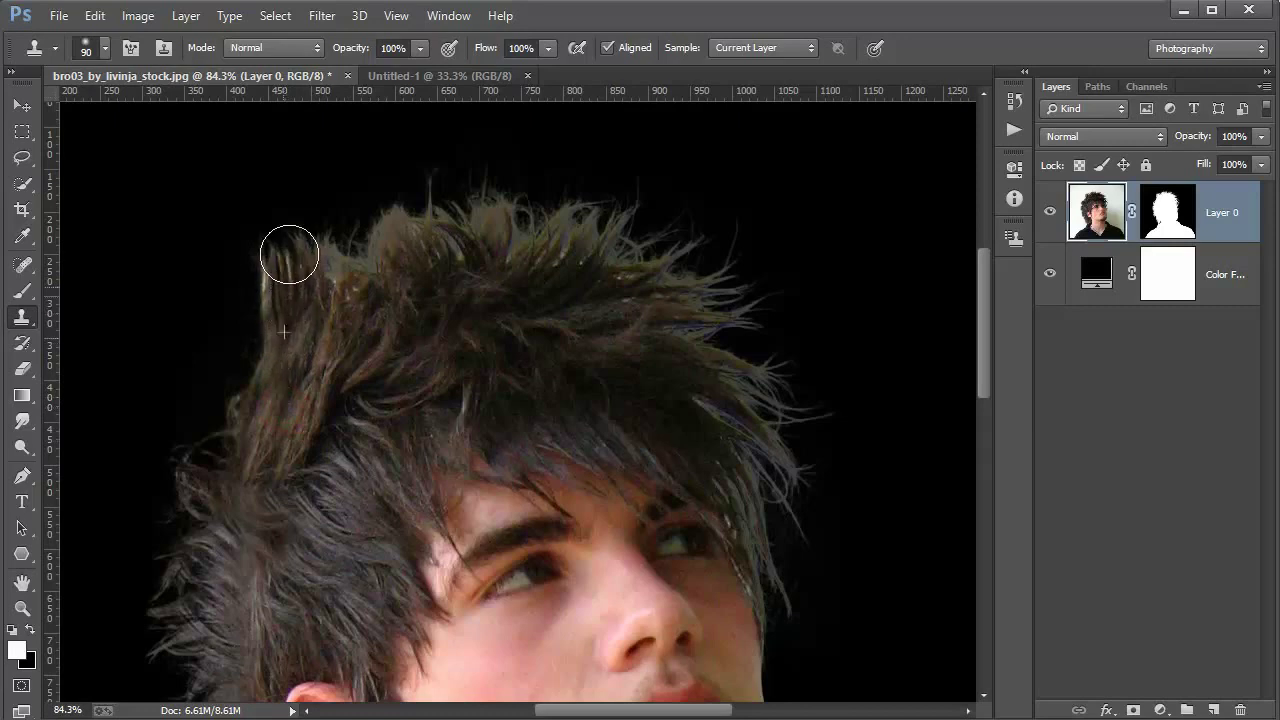
pyautogui.keyDown('alt'); pyautogui.click(324, 446); pyautogui.keyUp('alt')
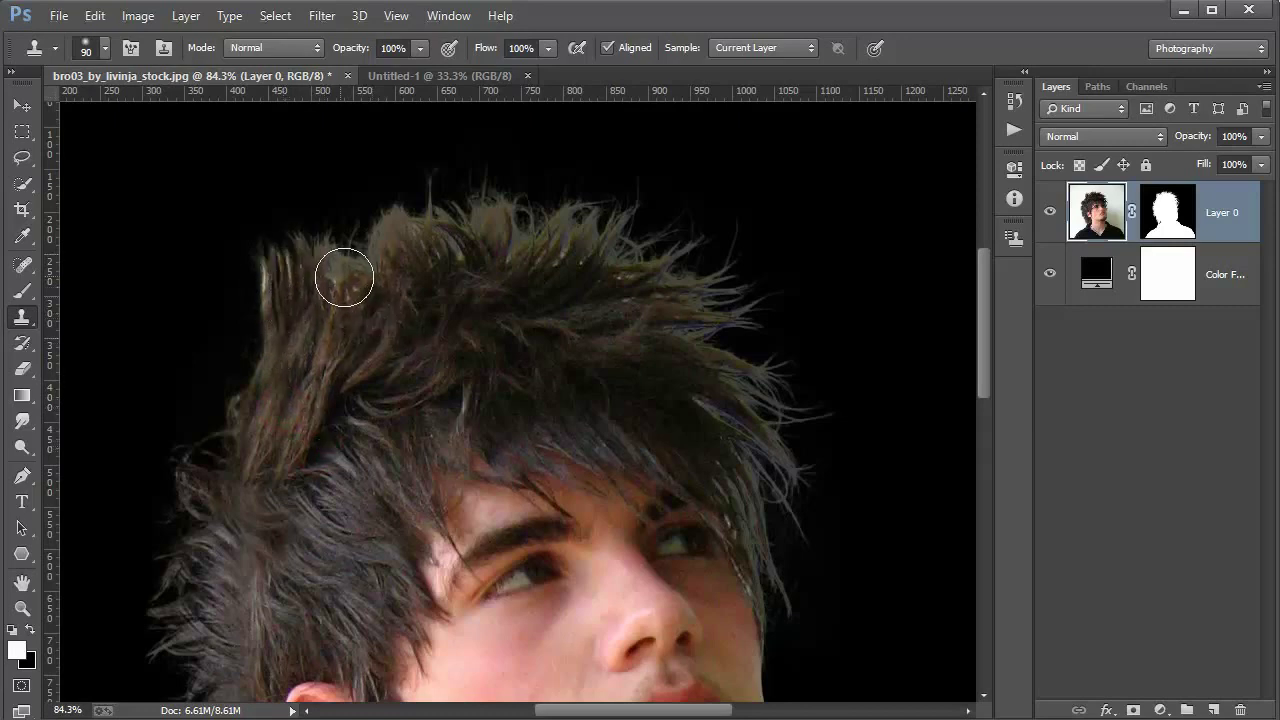
pyautogui.moveTo(337, 243); pyautogui.dragTo(360, 280)
# Darken the top of the hair and fill the upper and right-hand strands with cloned hair
pyautogui.keyDown('alt'); pyautogui.click(382, 351); pyautogui.keyUp('alt')
pyautogui.moveTo(389, 220)
pyautogui.mouseDown()
pyautogui.moveTo(466, 280)
pyautogui.moveTo(457, 214)
pyautogui.moveTo(507, 218)
pyautogui.moveTo(518, 248)
pyautogui.moveTo(600, 215)
pyautogui.mouseUp()
pyautogui.keyDown('alt'); pyautogui.click(463, 329); pyautogui.keyUp('alt')
pyautogui.keyDown('alt'); pyautogui.click(449, 345); pyautogui.keyUp('alt')
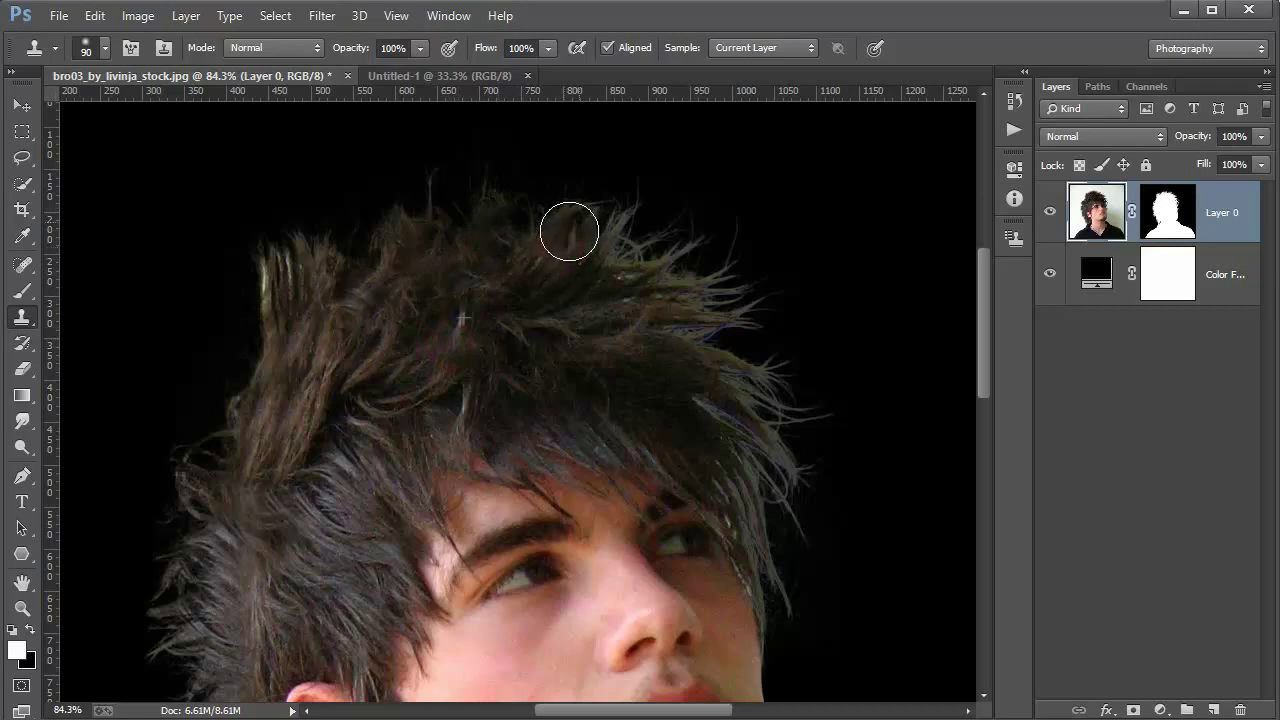
# Clone fresh strands along the right edge of the hair
pyautogui.keyDown('alt'); pyautogui.click(551, 357); pyautogui.keyUp('alt')
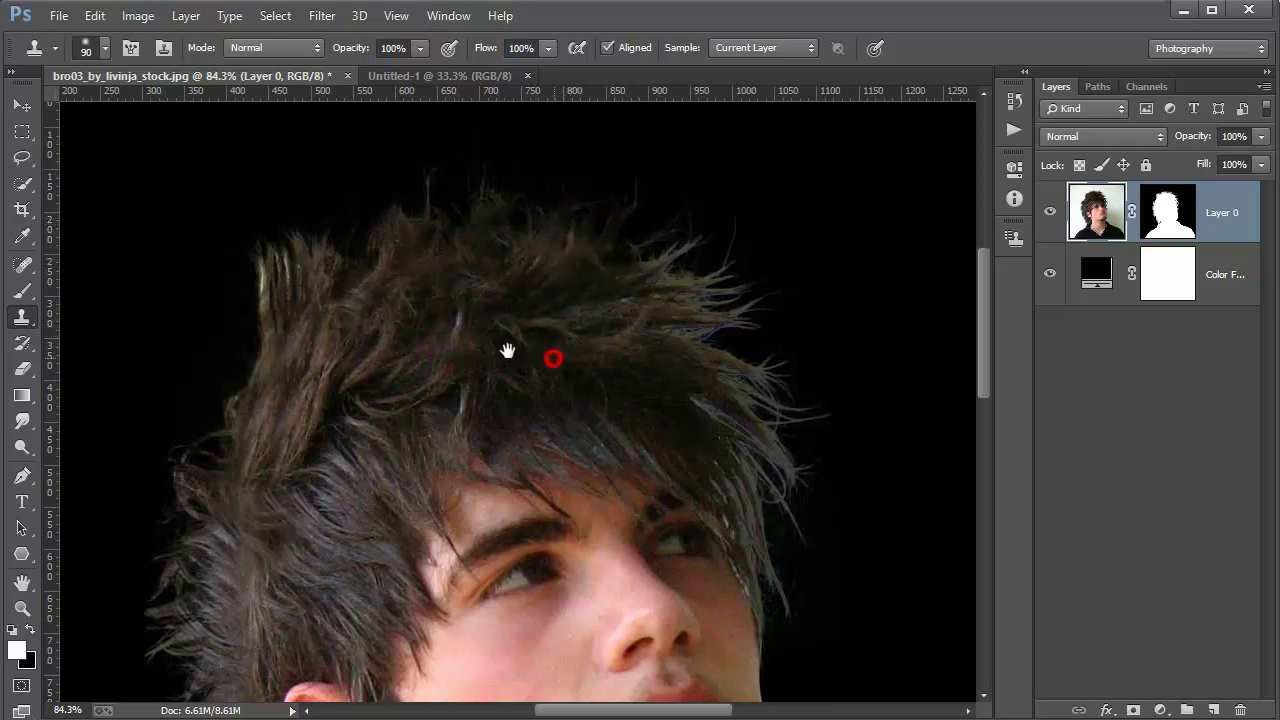
pyautogui.hscroll(2, 538, 305)
pyautogui.moveTo(549, 287); pyautogui.dragTo(629, 229)
pyautogui.keyDown('alt'); pyautogui.click(531, 291); pyautogui.keyUp('alt')
pyautogui.moveTo(583, 297); pyautogui.dragTo(666, 277)
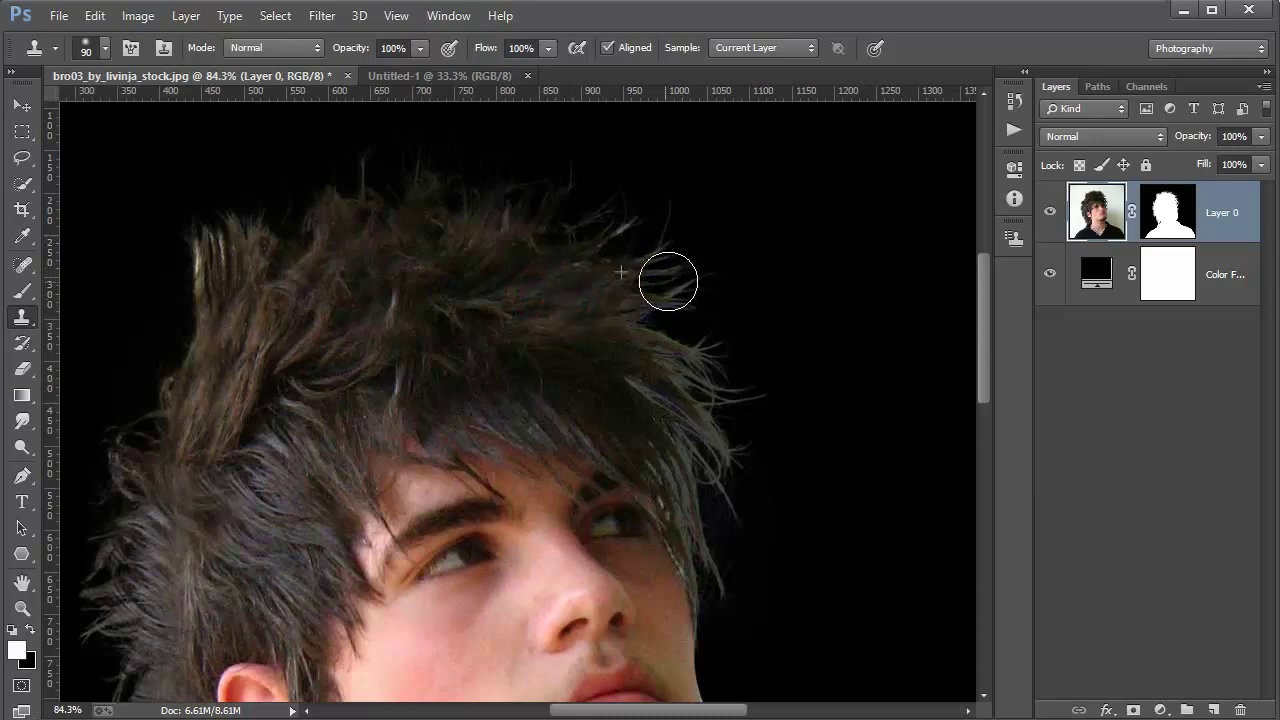
# Clone over the stray upper strands and repaint the hair above the eyes
pyautogui.moveTo(450, 355)
pyautogui.mouseDown()
pyautogui.moveTo(385, 276)
pyautogui.moveTo(380, 400)
pyautogui.mouseUp()
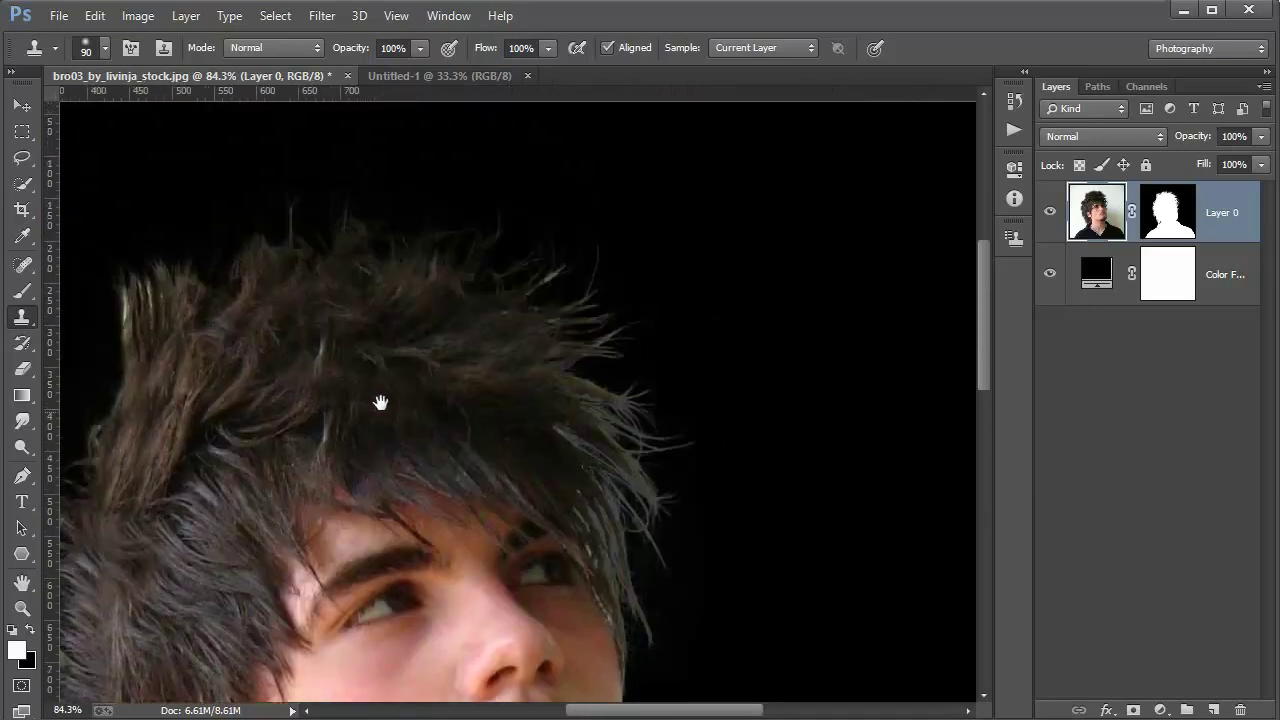
pyautogui.moveTo(513, 380); pyautogui.dragTo(428, 273)
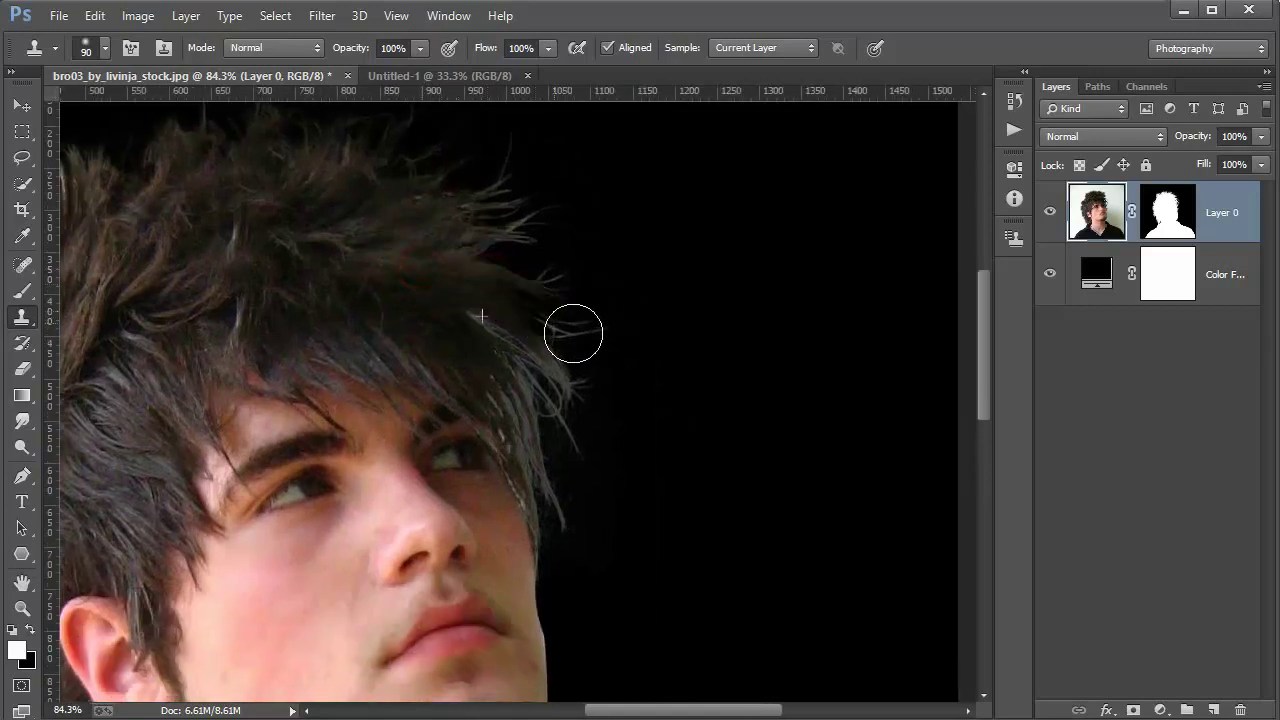
pyautogui.keyDown('alt'); pyautogui.click(378, 270); pyautogui.keyUp('alt')
pyautogui.click(496, 248)
pyautogui.keyDown('alt'); pyautogui.click(508, 222); pyautogui.keyUp('alt')
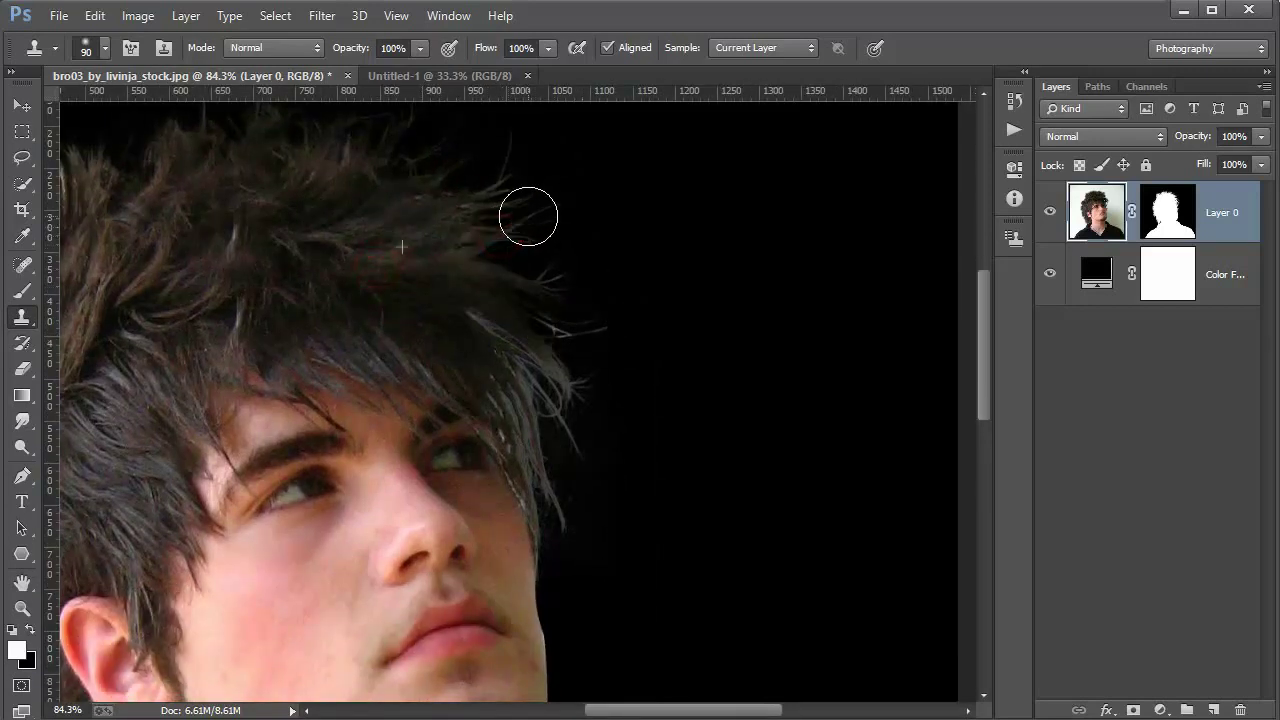
pyautogui.moveTo(526, 214)
pyautogui.mouseDown()
pyautogui.moveTo(506, 193)
pyautogui.moveTo(517, 226)
pyautogui.mouseUp()
pyautogui.keyDown('alt'); pyautogui.click(420, 277); pyautogui.keyUp('alt')
pyautogui.moveTo(514, 345); pyautogui.dragTo(553, 380)
# Clone strands across the fringe and lower hair edge, undoing two white glow spots
pyautogui.keyDown('alt'); pyautogui.click(400, 229); pyautogui.keyUp('alt')
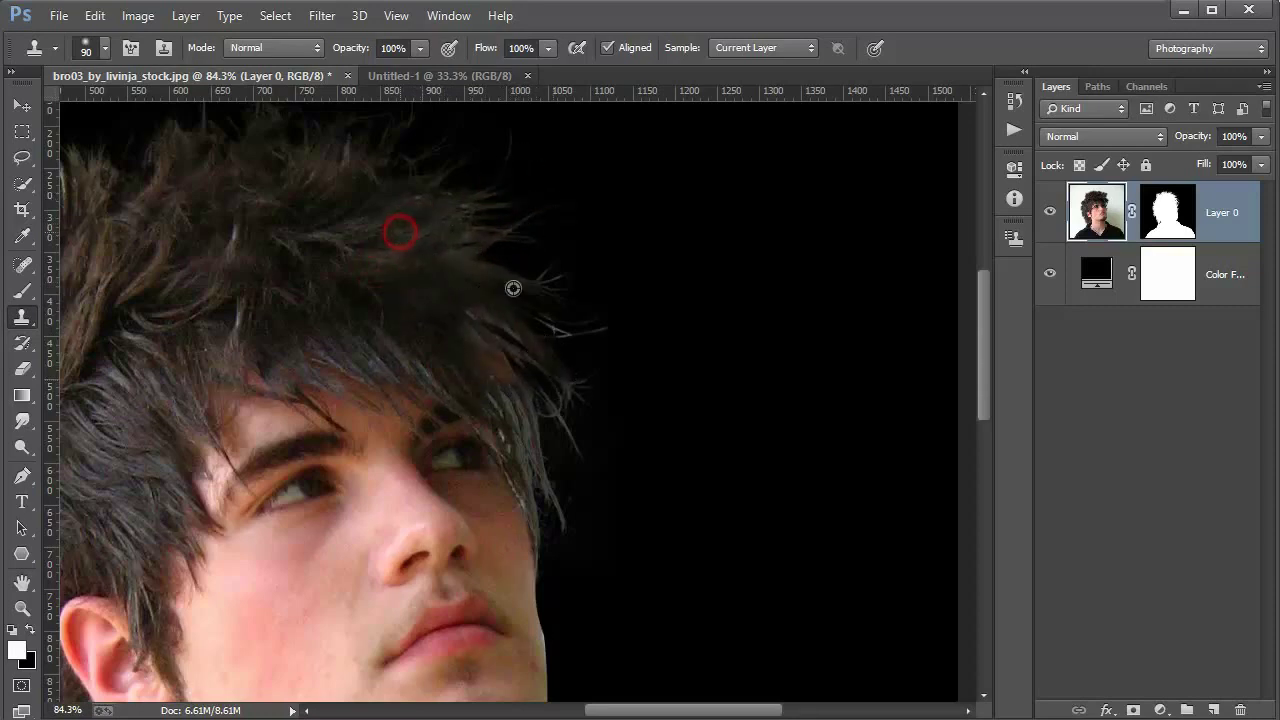
pyautogui.moveTo(560, 320); pyautogui.dragTo(485, 318)
pyautogui.keyDown('alt'); pyautogui.click(423, 277); pyautogui.keyUp('alt')
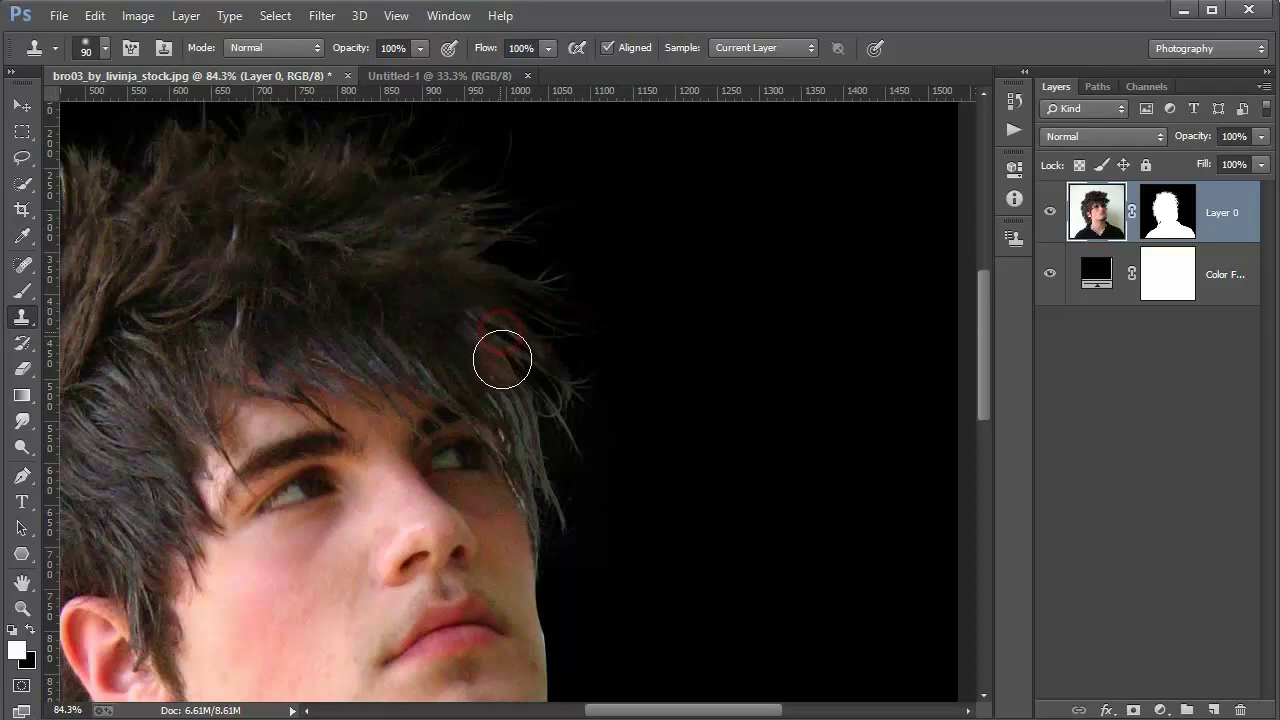
pyautogui.keyDown('alt'); pyautogui.click(404, 267); pyautogui.keyUp('alt')
pyautogui.moveTo(520, 429); pyautogui.dragTo(540, 457)
pyautogui.keyDown('alt'); pyautogui.click(391, 206); pyautogui.keyUp('alt')
pyautogui.click(502, 372)
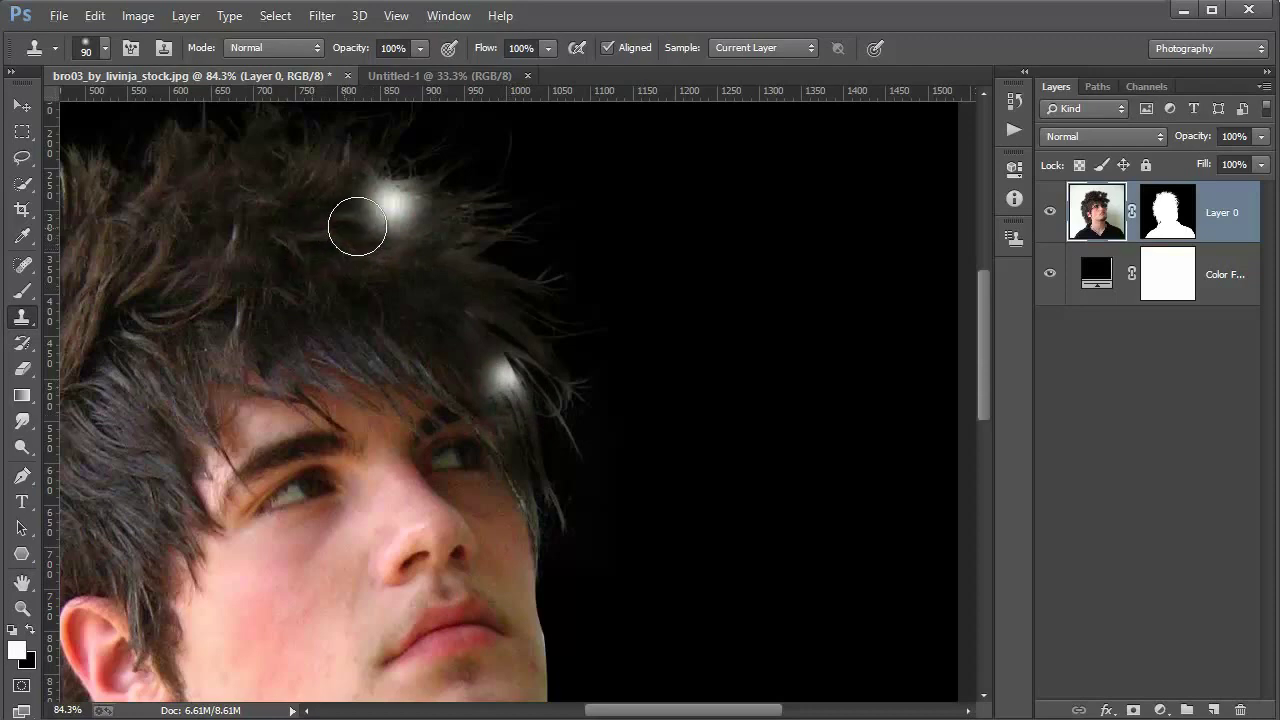
pyautogui.hotkey('ctrl', 'z')
pyautogui.hotkey('ctrl', 'alt', 'z')
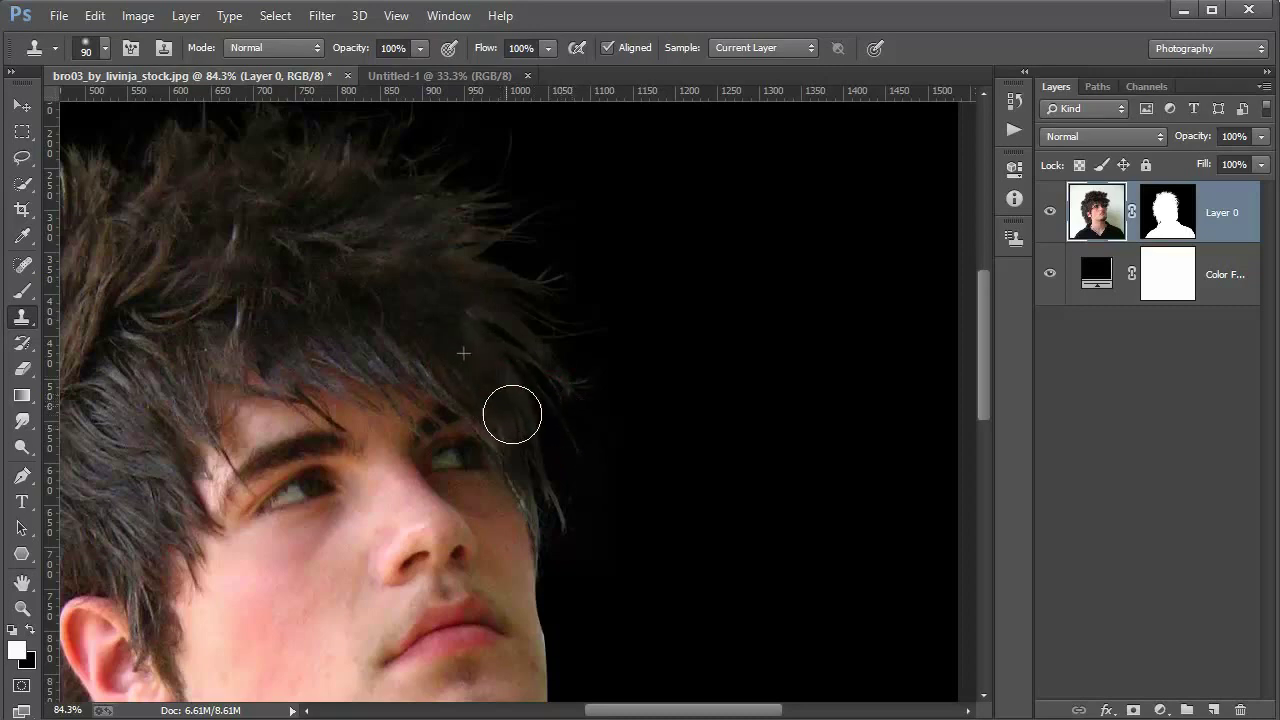
# Extend the tall hair strand at the top of the head
pyautogui.scroll(-3, 524, 453)
pyautogui.scroll(-1, 524, 453)
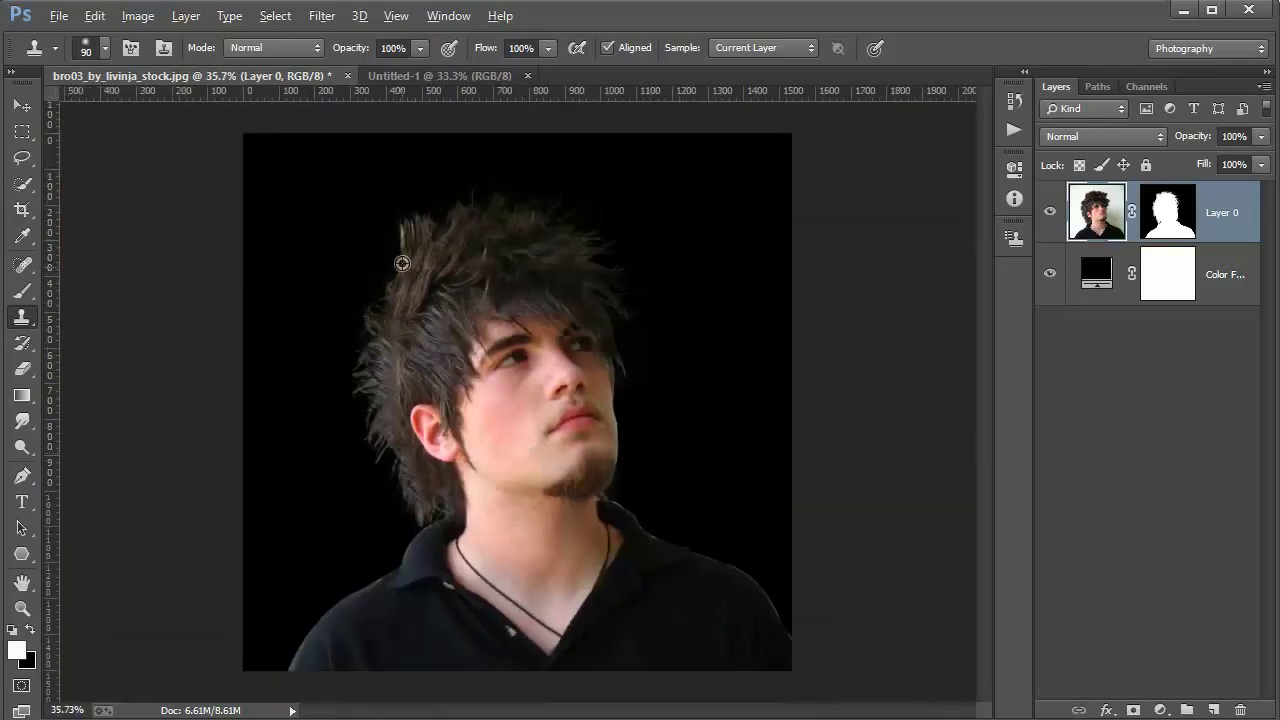
pyautogui.scroll(3, 401, 263)
pyautogui.moveTo(423, 271); pyautogui.dragTo(396, 160)
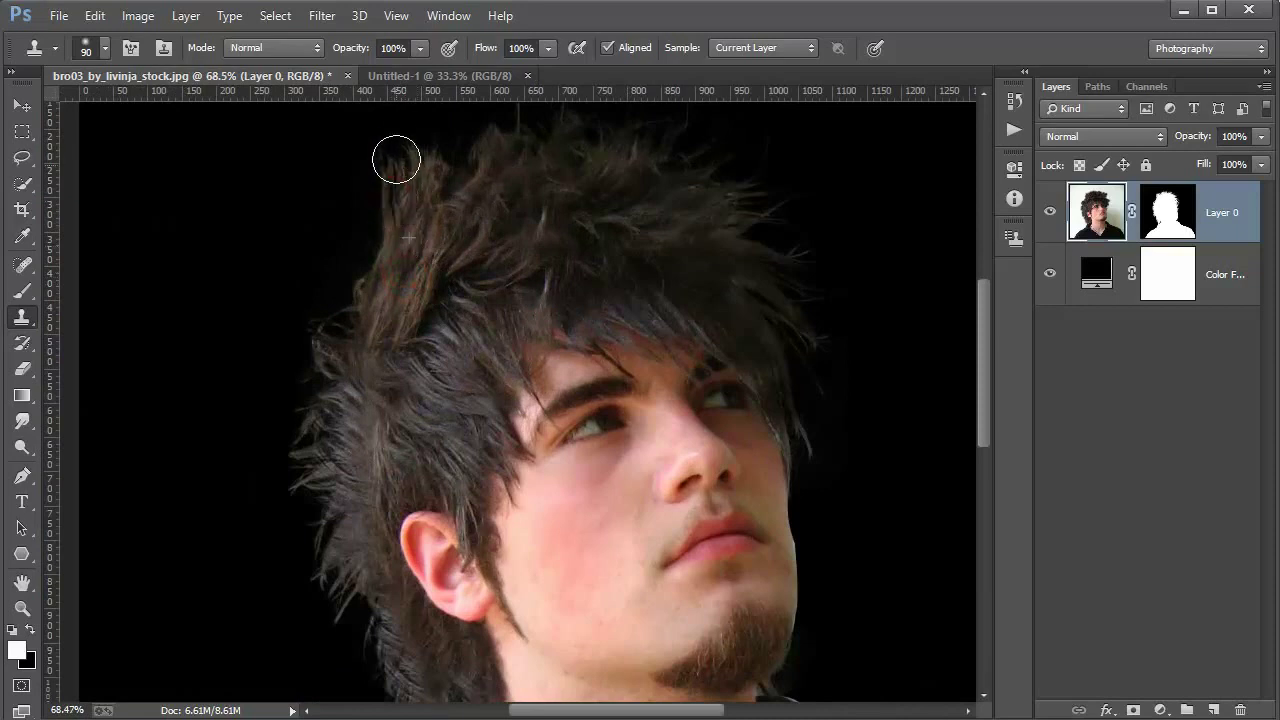
pyautogui.moveTo(671, 337); pyautogui.dragTo(494, 209)
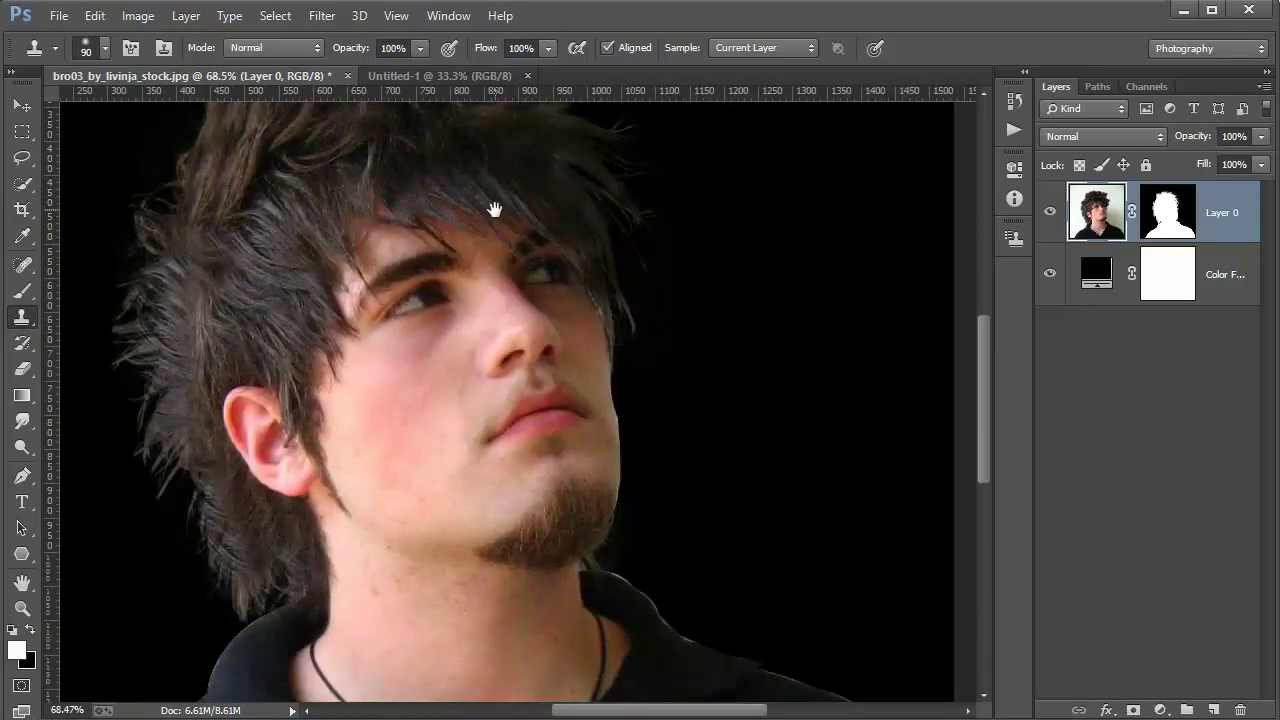
pyautogui.scroll(-3, 522, 290)
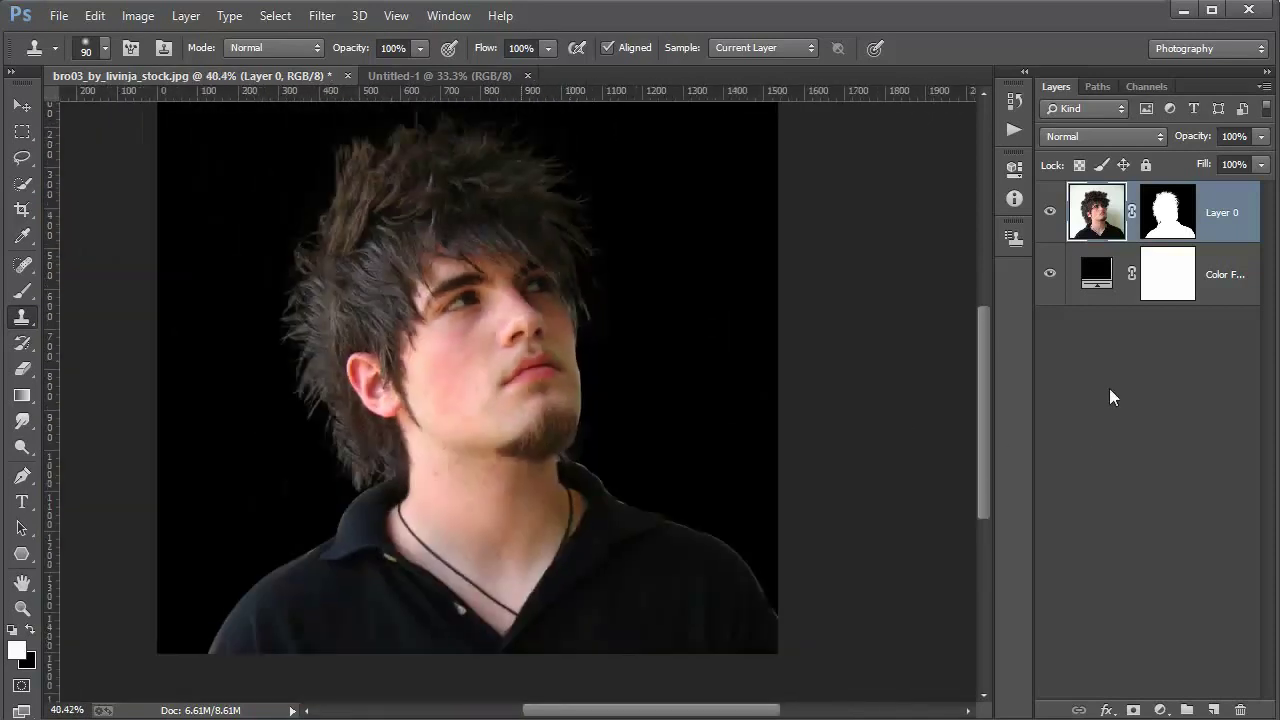
# Hide the black Color Fill and drop the cutout into Untitled-1, scaled to 79.4%
pyautogui.click(1052, 274)
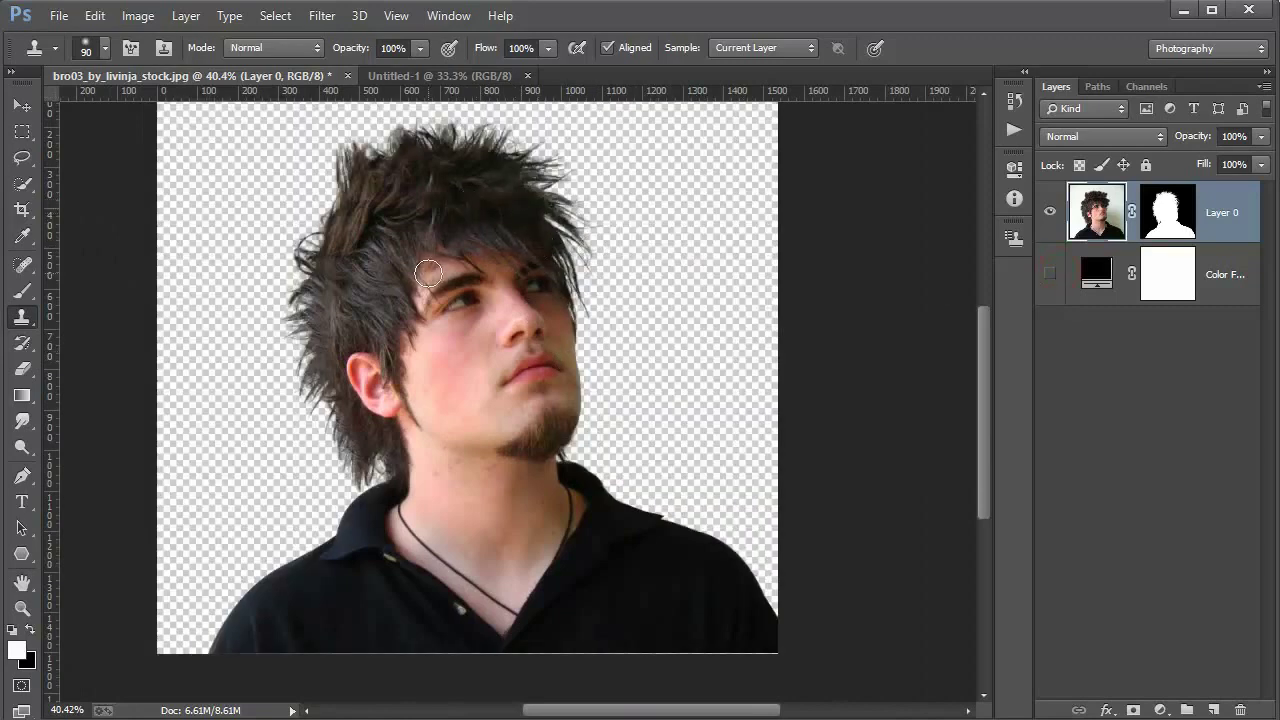
pyautogui.click(26, 104)
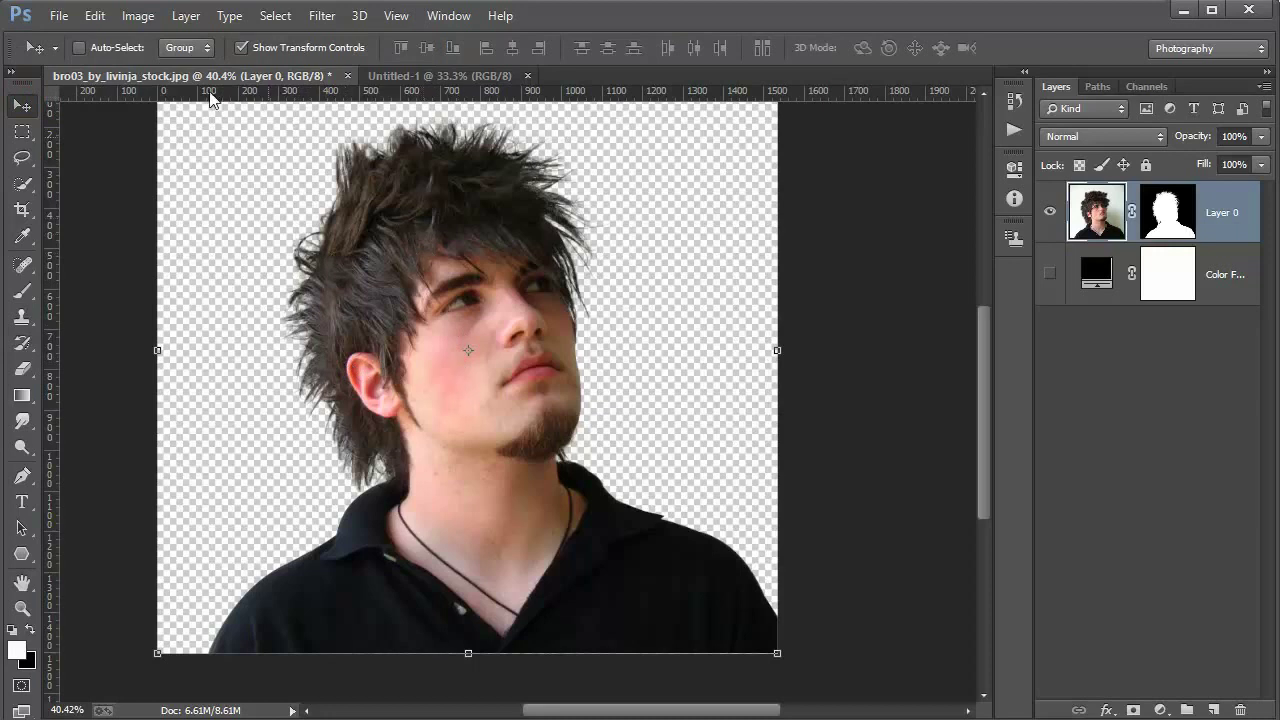
pyautogui.moveTo(476, 543)
pyautogui.mouseDown()
pyautogui.moveTo(458, 197)
pyautogui.moveTo(531, 481)
pyautogui.mouseUp()
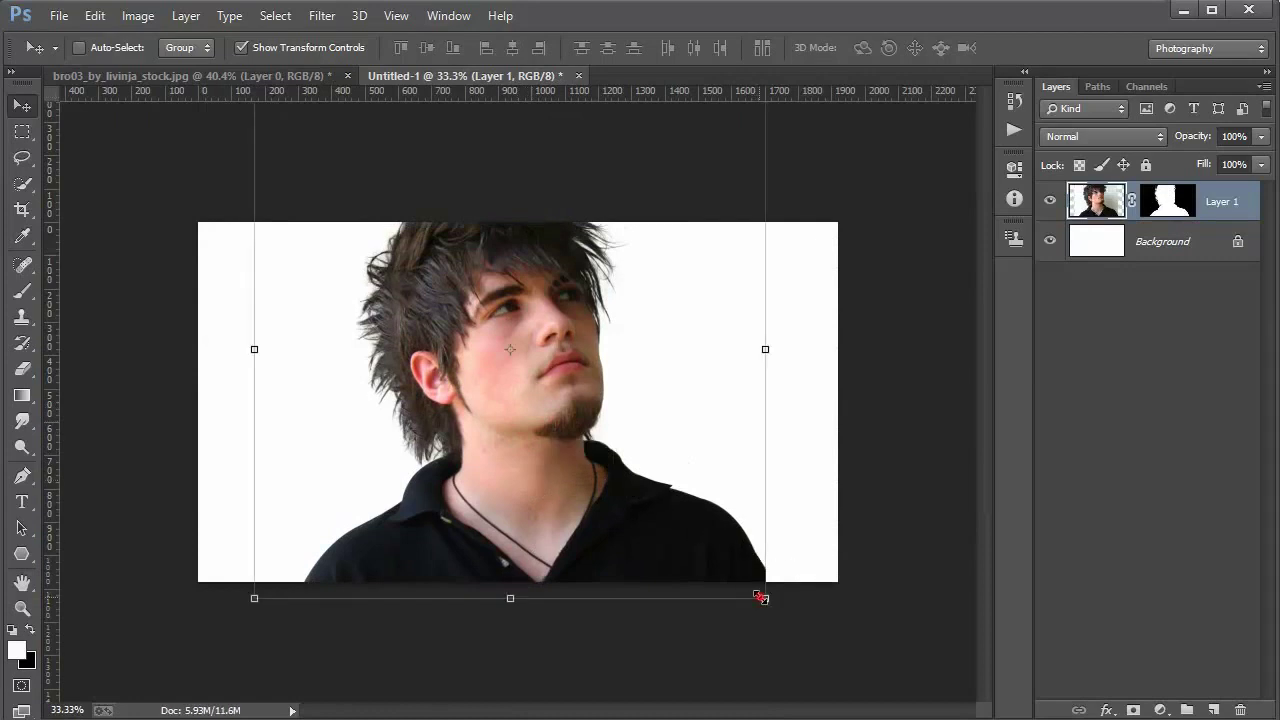
pyautogui.moveTo(761, 597); pyautogui.dragTo(706, 542)
pyautogui.moveTo(598, 436); pyautogui.dragTo(602, 470)
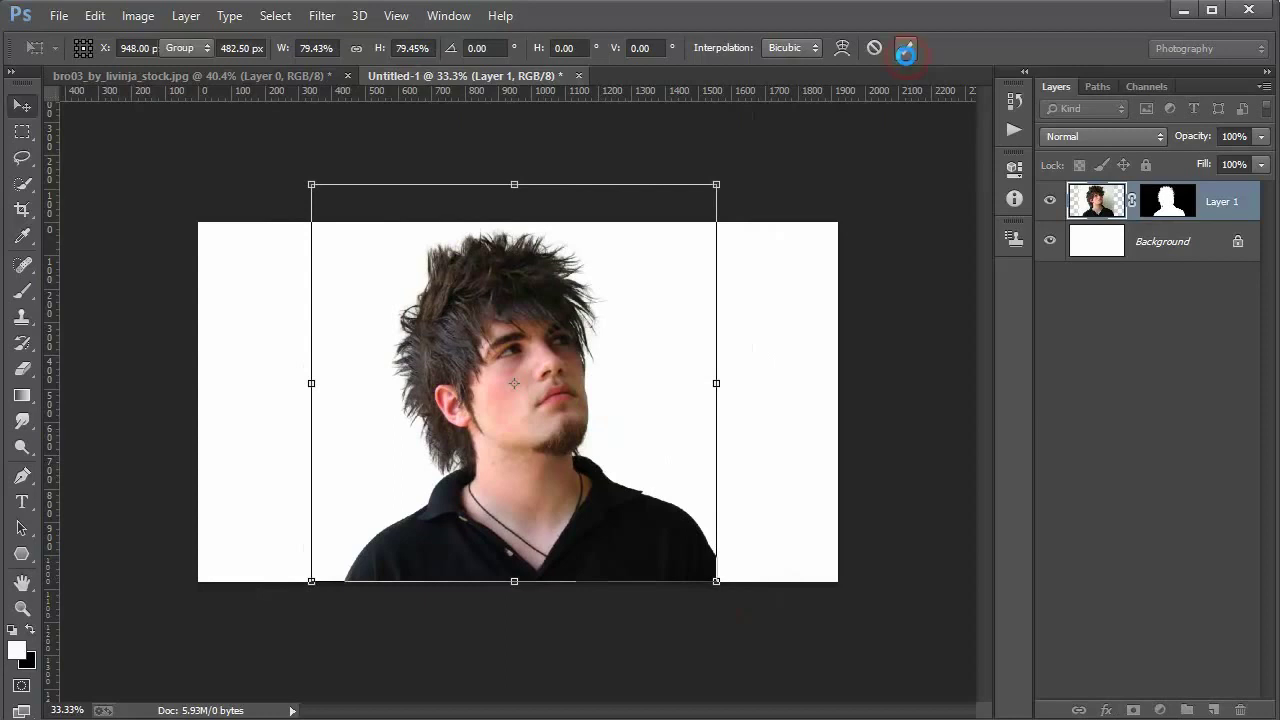
pyautogui.click(905, 47)
# Add a radial black-to-white Gradient Fill at 327% scale beneath Layer 1
pyautogui.click(1160, 709)
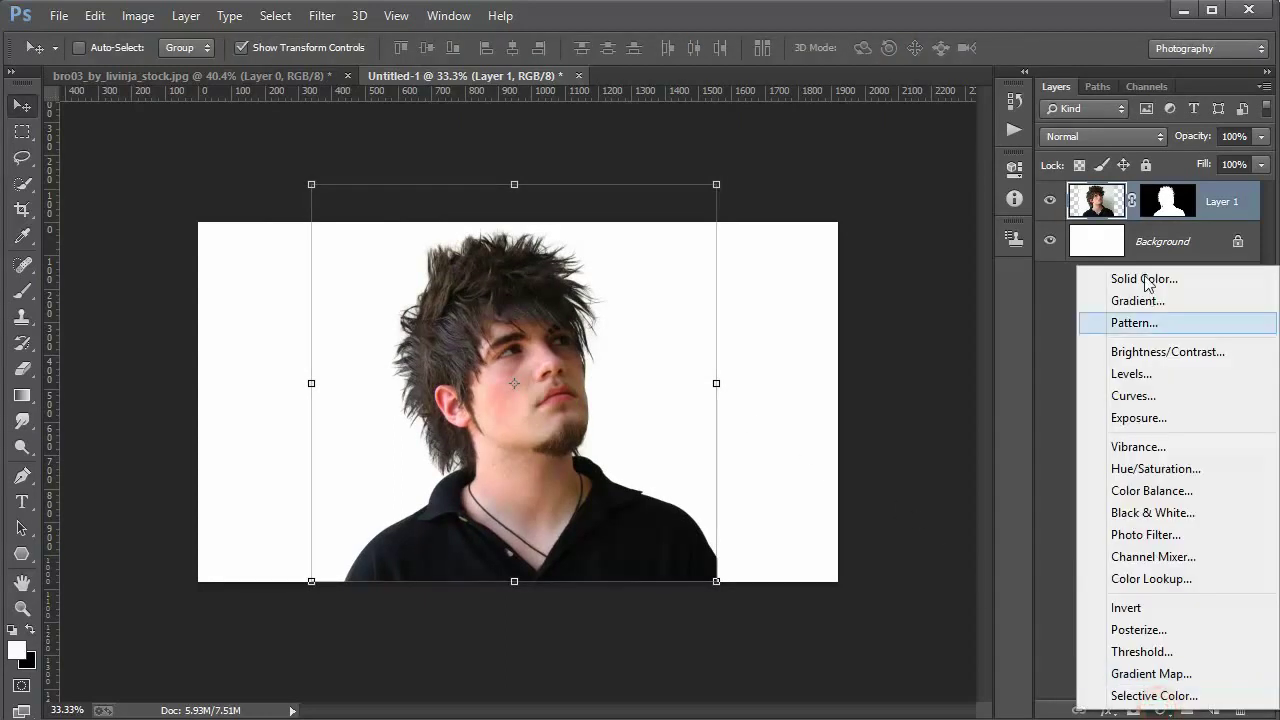
pyautogui.click(1134, 297)
pyautogui.click(723, 347)
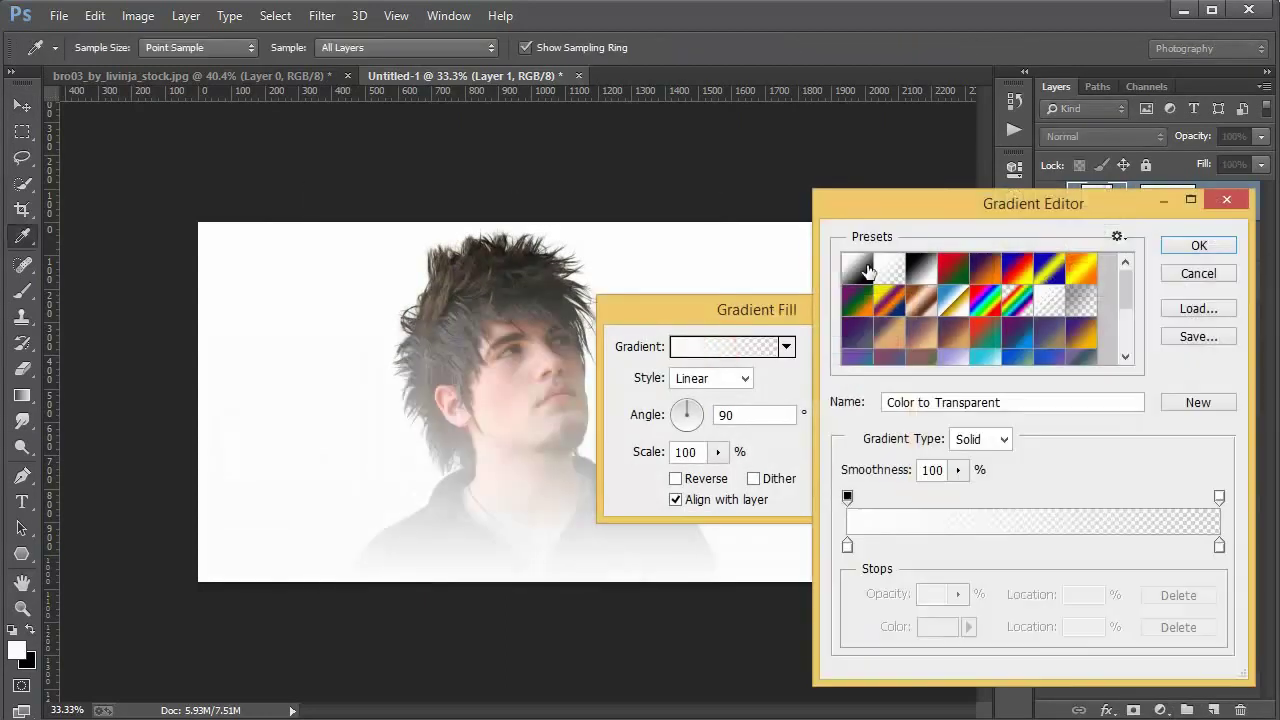
pyautogui.click(860, 268)
pyautogui.click(1190, 246)
pyautogui.click(710, 378)
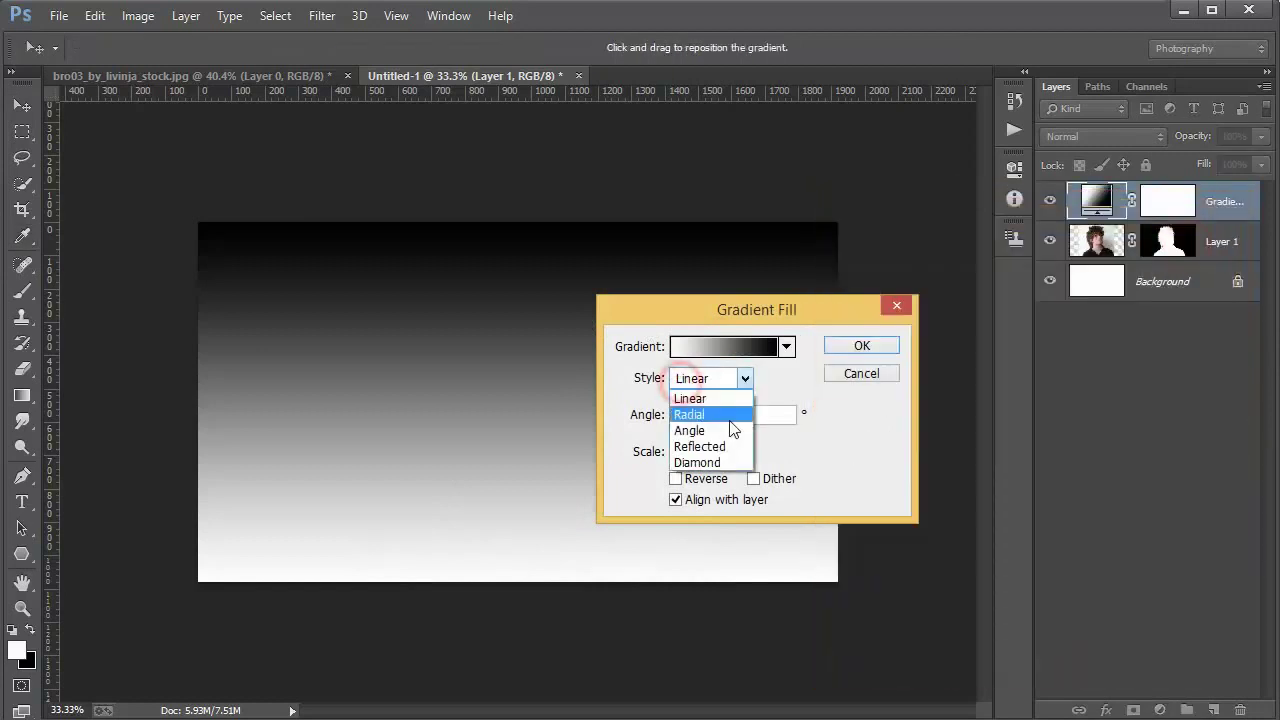
pyautogui.click(716, 411)
pyautogui.click(720, 454)
pyautogui.moveTo(720, 476)
pyautogui.mouseDown()
pyautogui.moveTo(738, 477)
pyautogui.moveTo(722, 477)
pyautogui.mouseUp()
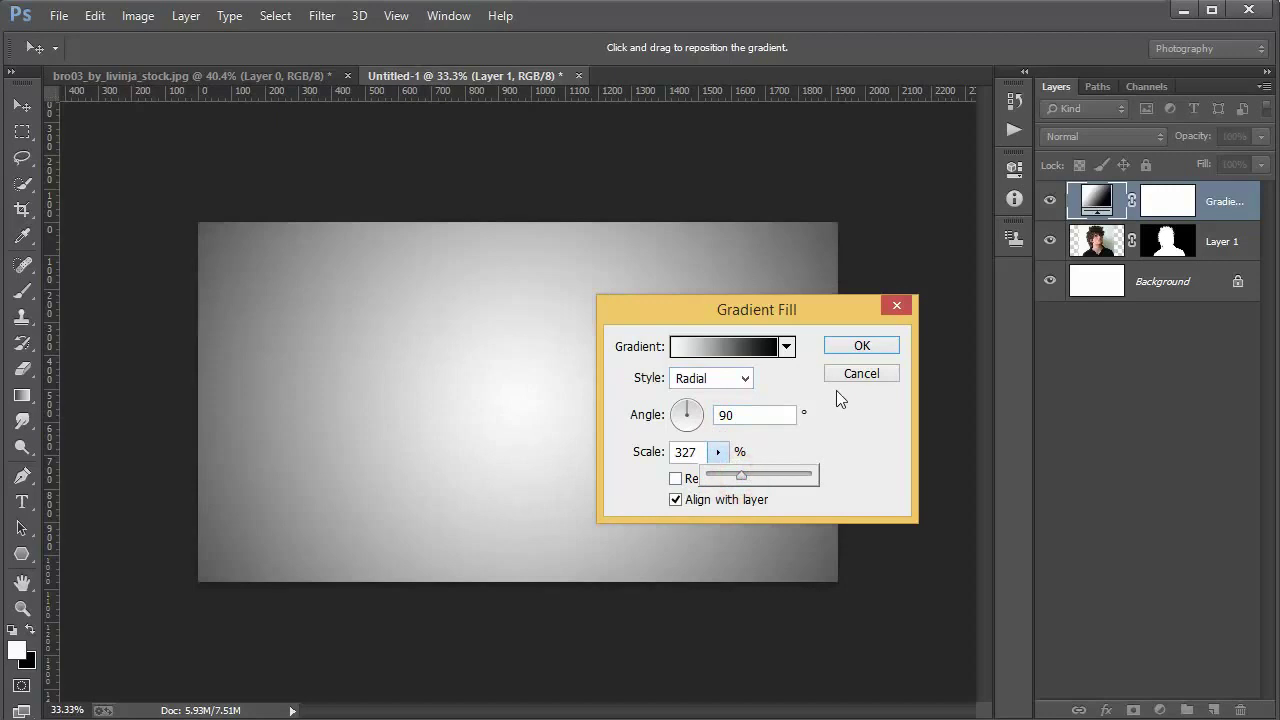
pyautogui.click(862, 346)
pyautogui.moveTo(1200, 205); pyautogui.dragTo(1202, 258)
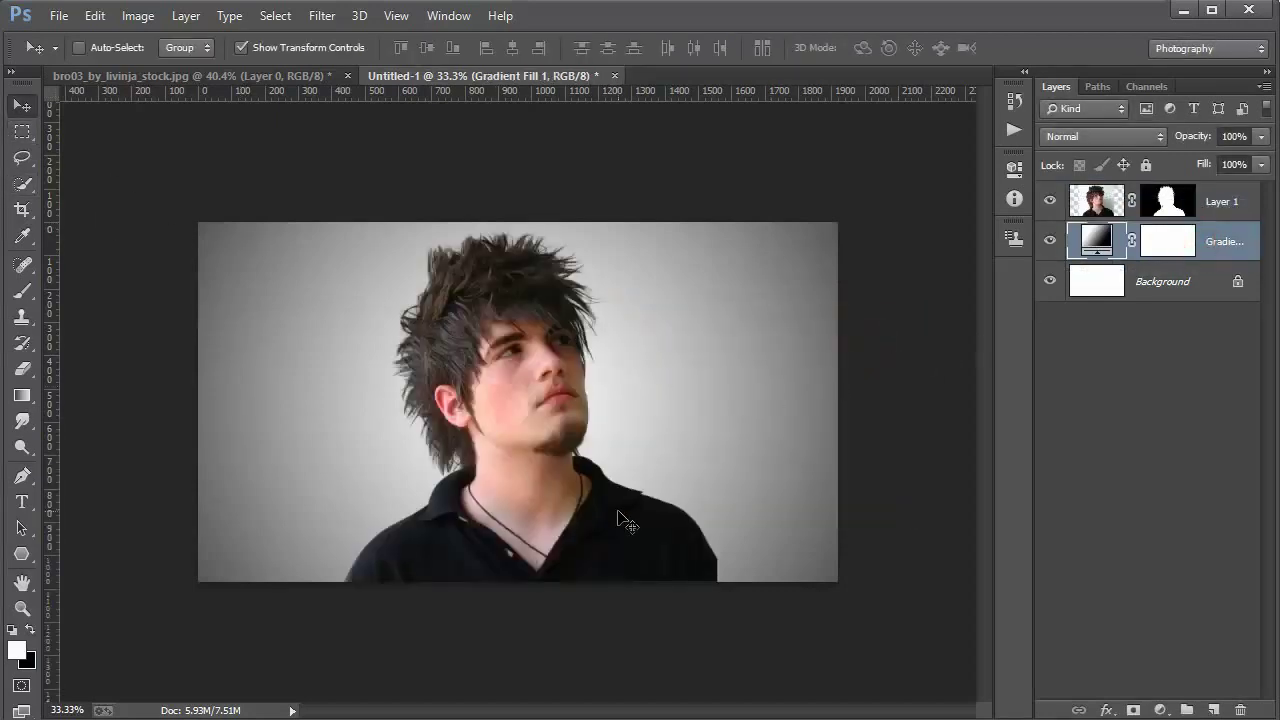
# Compare with the original photo, toggling its black fill, then fit the composite to the window
pyautogui.scroll(1, 505, 243)
pyautogui.scroll(1, 505, 243)
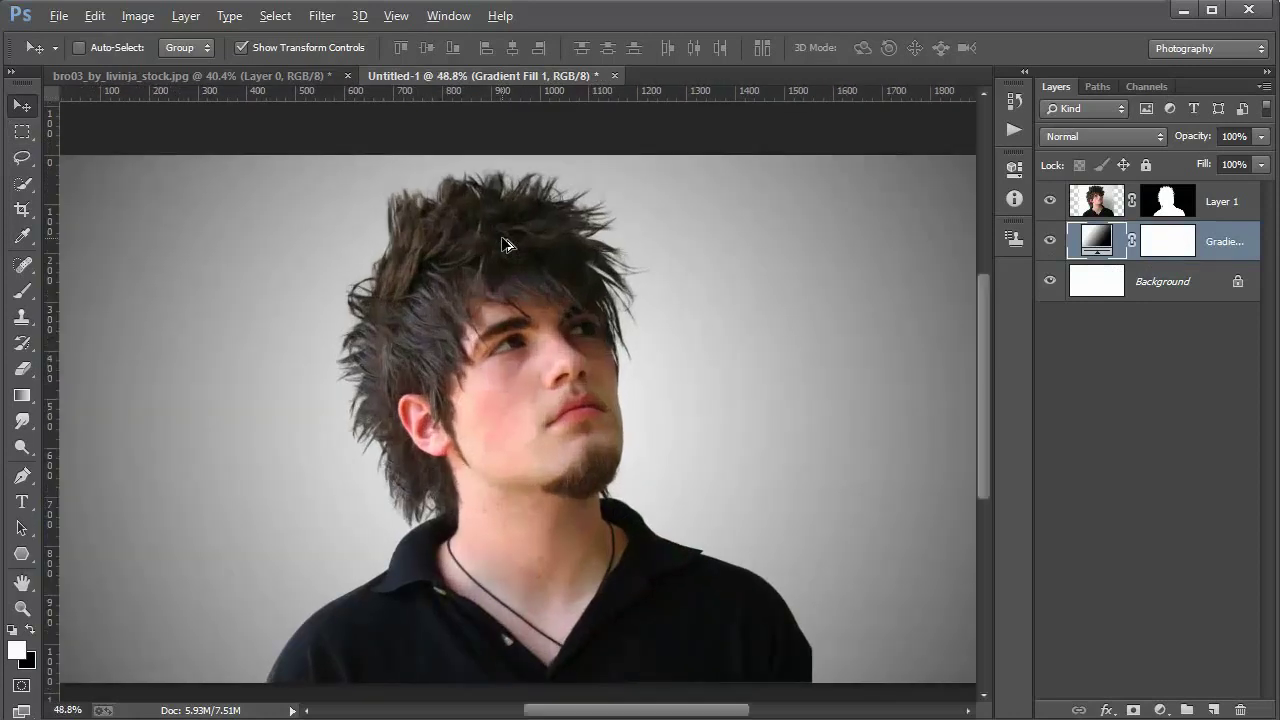
pyautogui.click(297, 73)
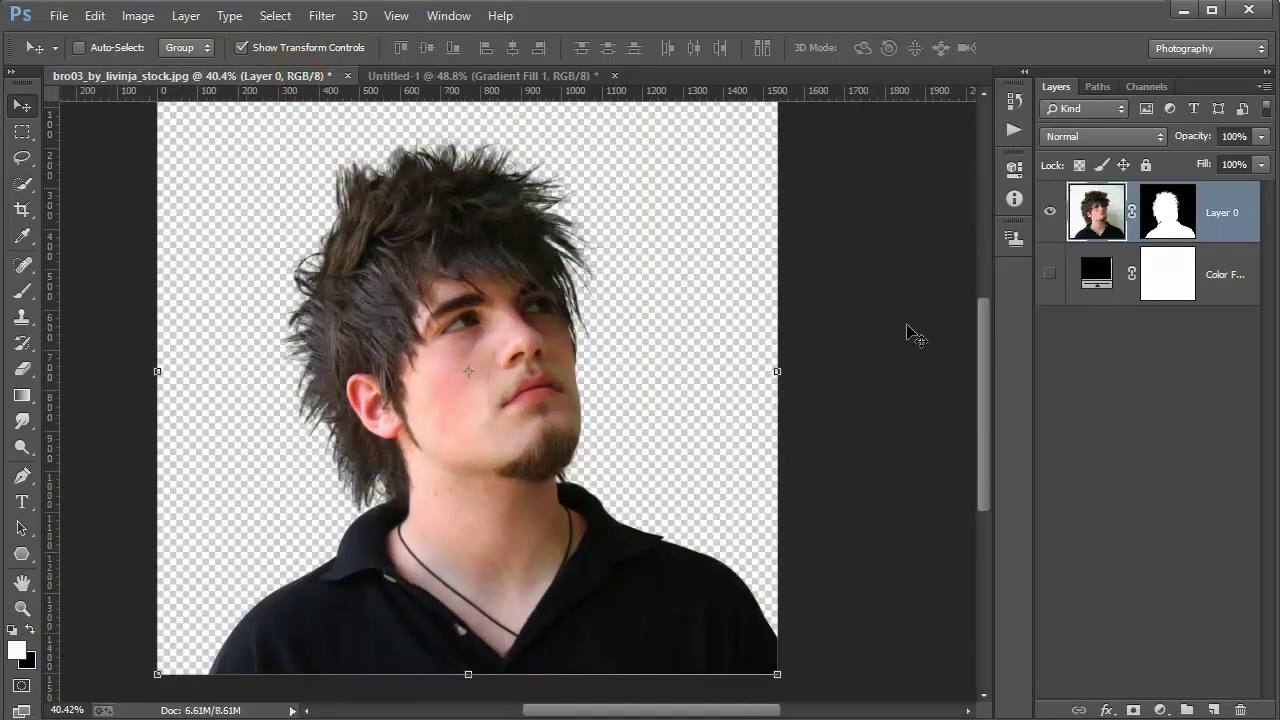
pyautogui.rightClick(1168, 218)
pyautogui.click(1050, 276)
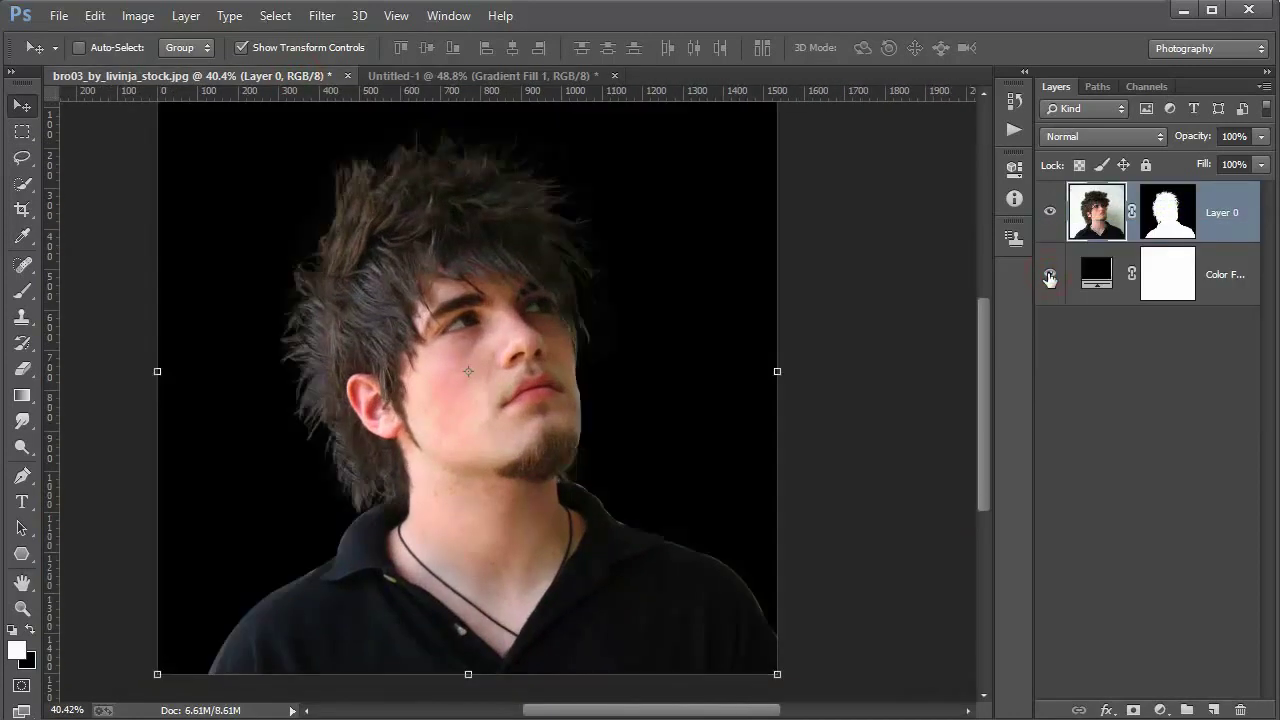
pyautogui.click(1048, 276)
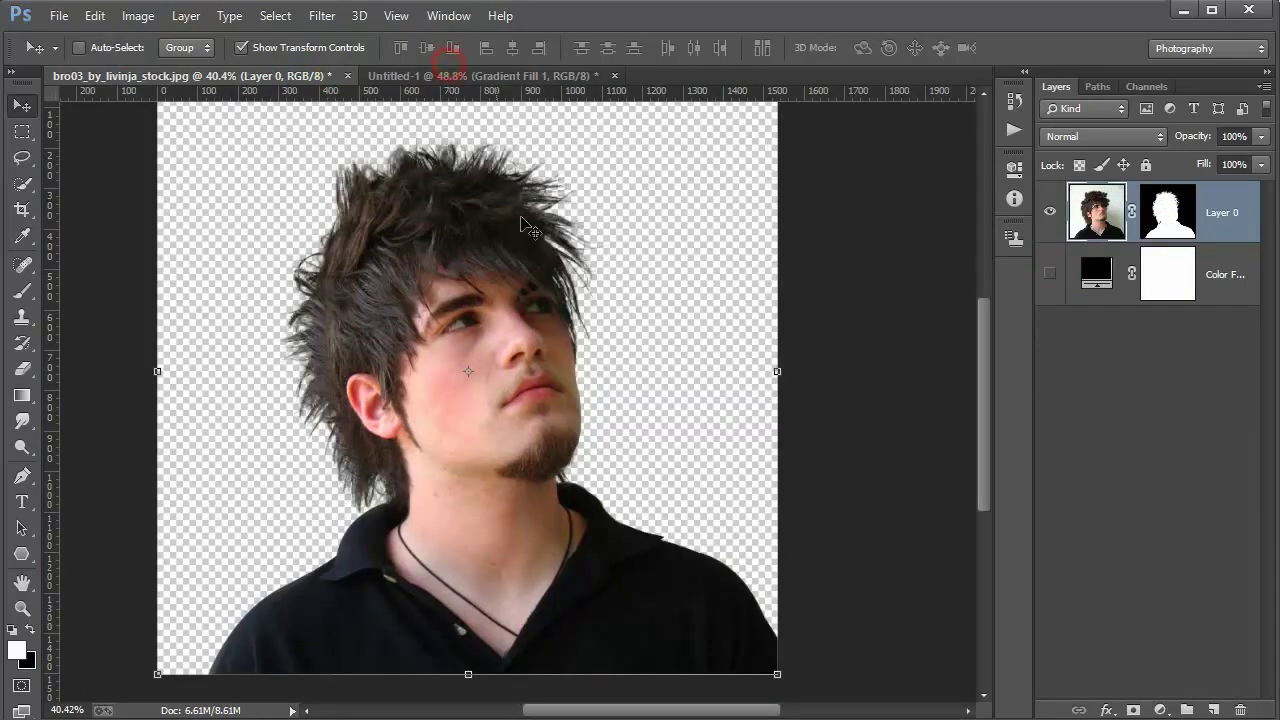
pyautogui.moveTo(483, 152); pyautogui.dragTo(495, 244)
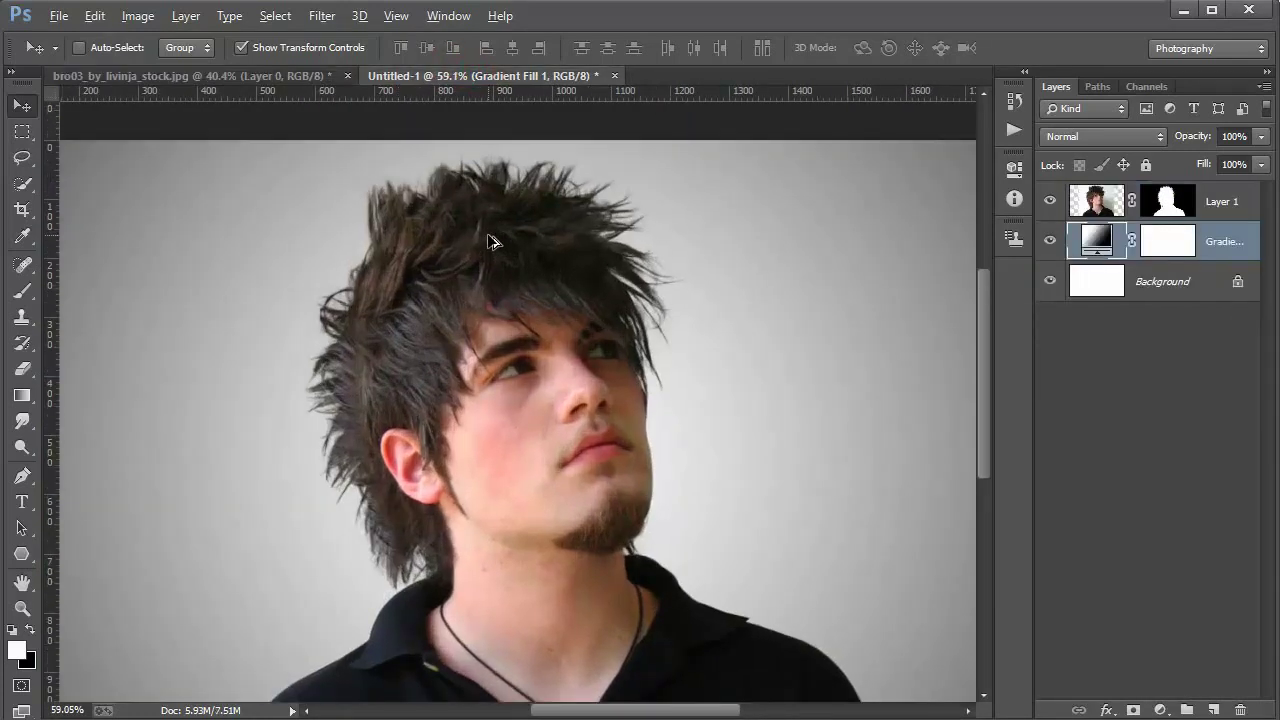
pyautogui.hotkey('ctrl', '0')
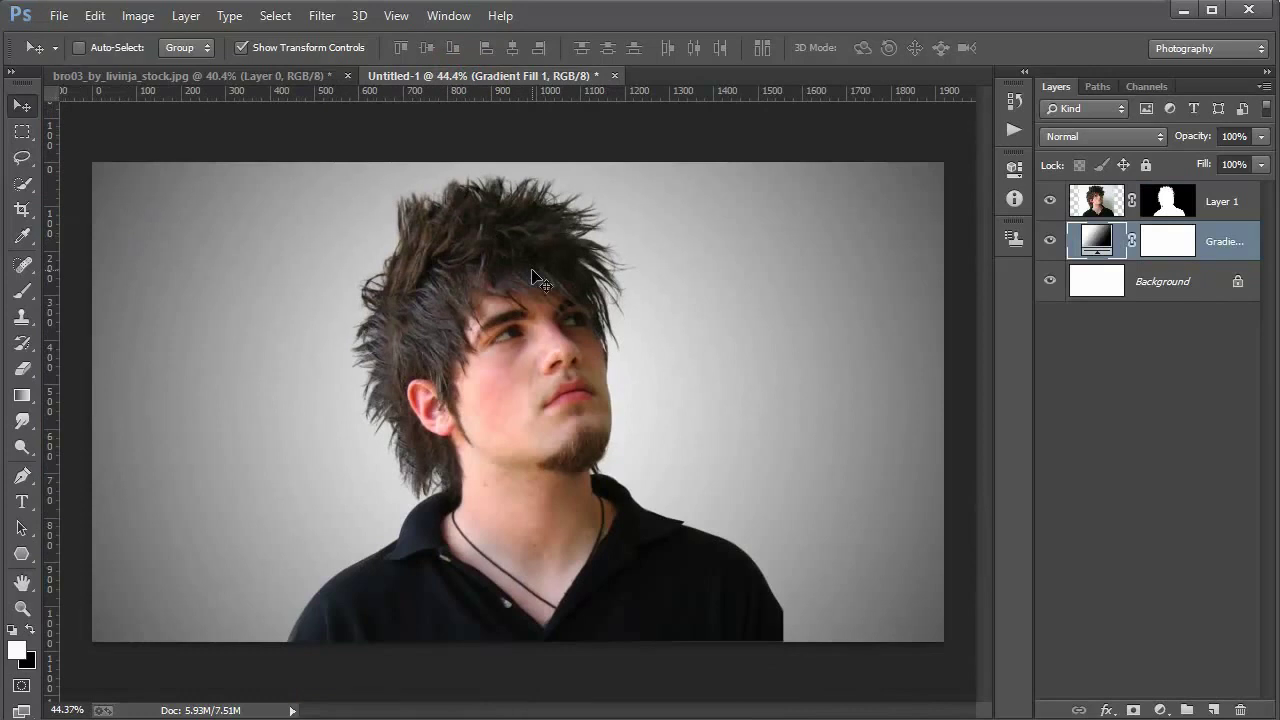